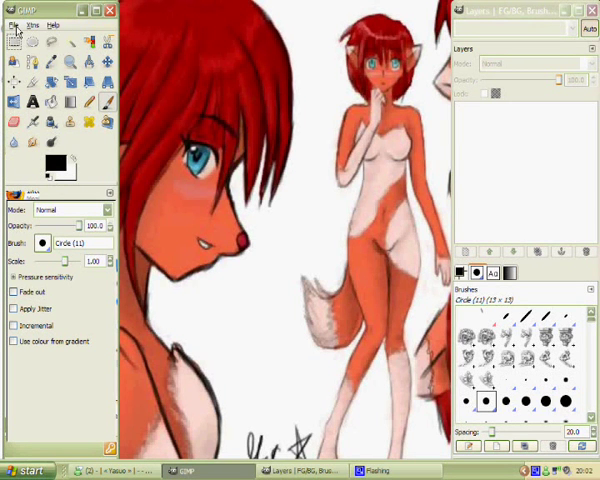
- Open the File menu in the GIMP toolbox to show its file options
{"action": "left_click", "coordinate": [14, 25]}
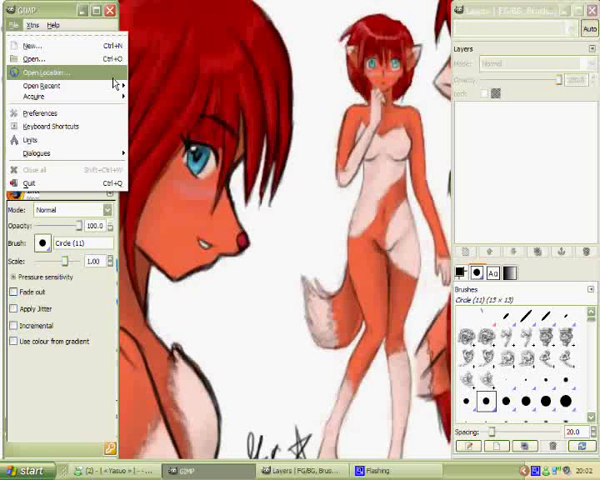
{"action": "mouse_move", "coordinate": [42, 85]}
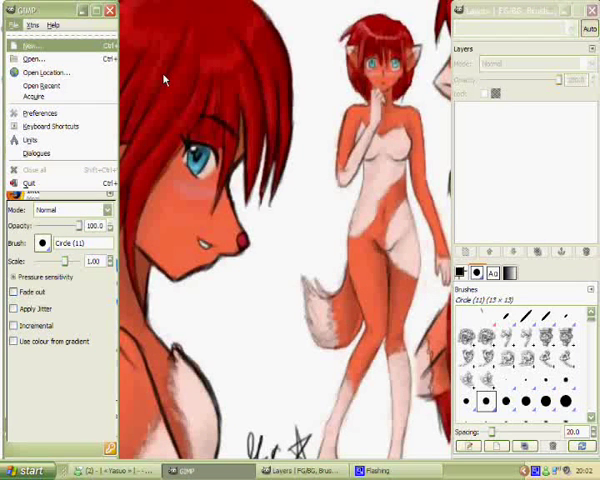
- Create a new 500 × 600 px portrait image starting from the 640x480 template
{"action": "key", "text": "Return"}
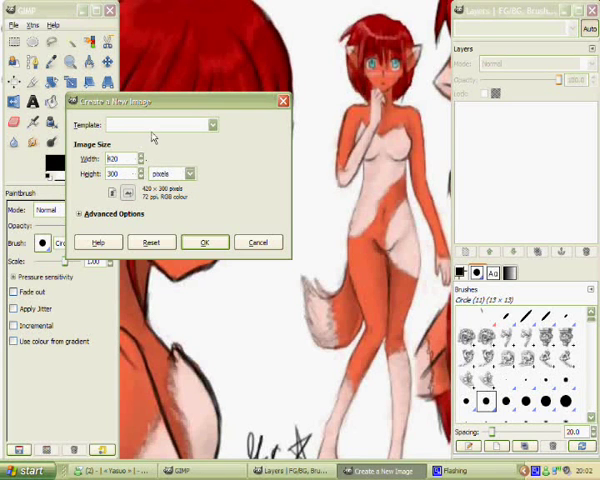
{"action": "left_click", "coordinate": [153, 126]}
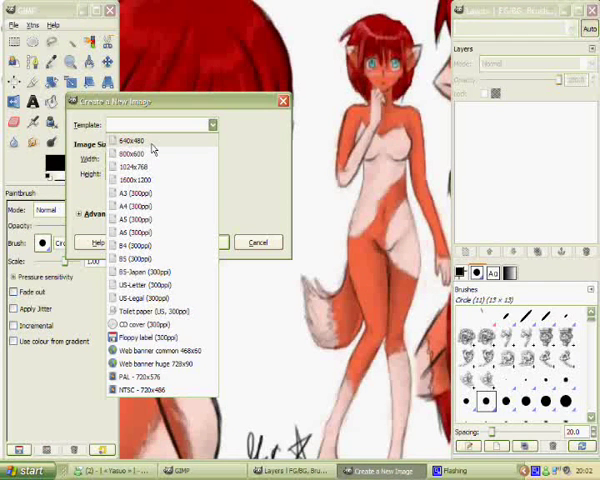
{"action": "left_click", "coordinate": [153, 141]}
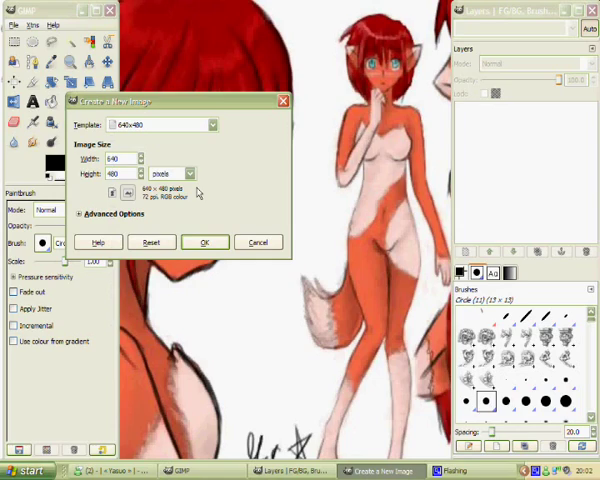
{"action": "left_click", "coordinate": [112, 193]}
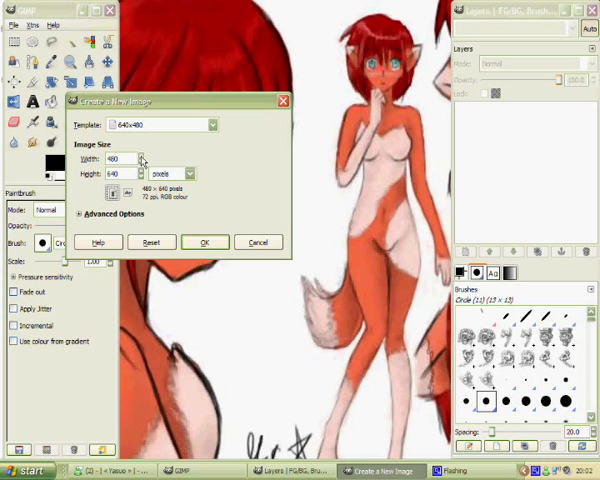
{"action": "left_click", "coordinate": [143, 157]}
{"action": "left_click", "coordinate": [143, 157]}
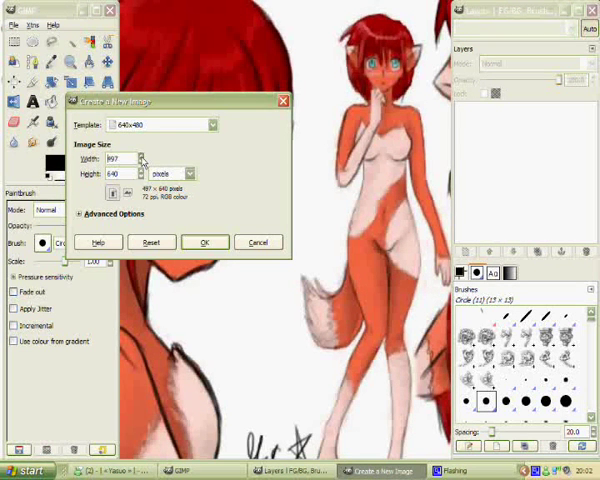
{"action": "left_click", "coordinate": [141, 162]}
{"action": "left_click", "coordinate": [141, 177]}
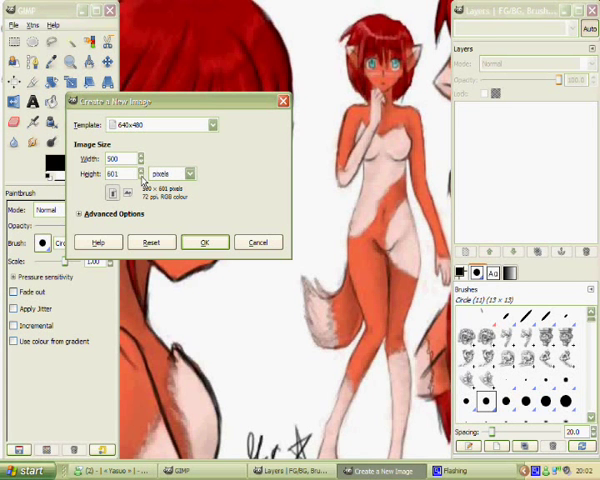
{"action": "left_click", "coordinate": [141, 177]}
{"action": "left_click", "coordinate": [204, 243]}
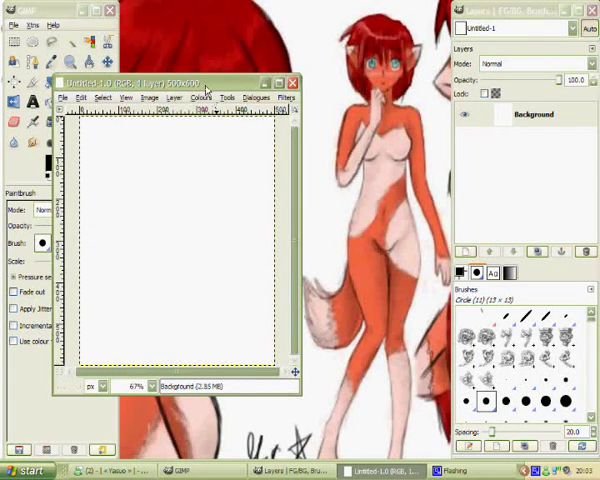
- Move and enlarge the image window, zoom to 100%, and reselect the Paintbrush
{"action": "left_click_drag", "start_coordinate": [245, 83], "coordinate": [272, 10]}
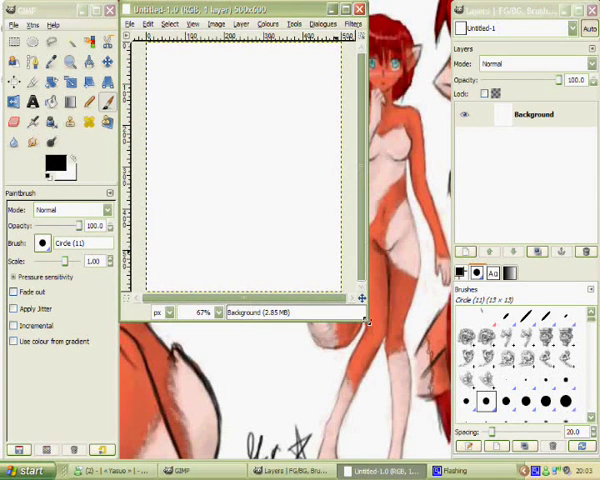
{"action": "mouse_move", "coordinate": [366, 318]}
{"action": "left_mouse_down"}
{"action": "mouse_move", "coordinate": [457, 437]}
{"action": "mouse_move", "coordinate": [442, 433]}
{"action": "left_mouse_up"}
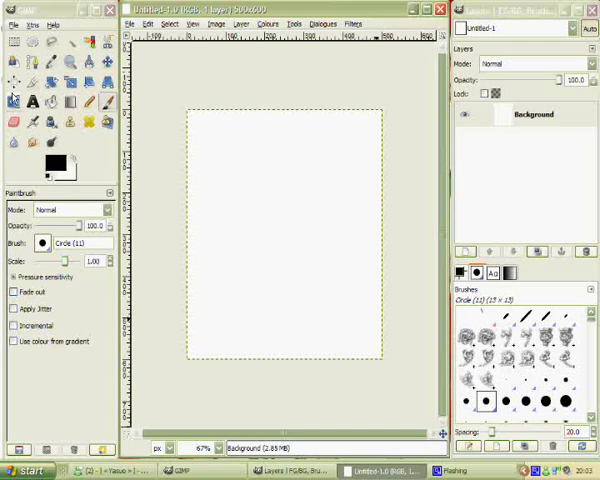
{"action": "left_click", "coordinate": [71, 61]}
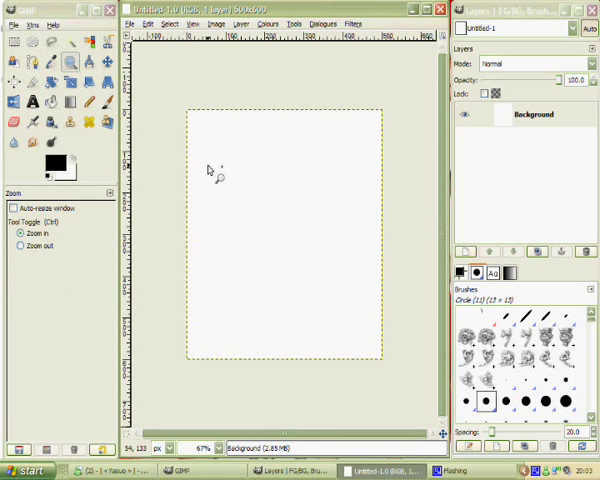
{"action": "left_click", "coordinate": [211, 170]}
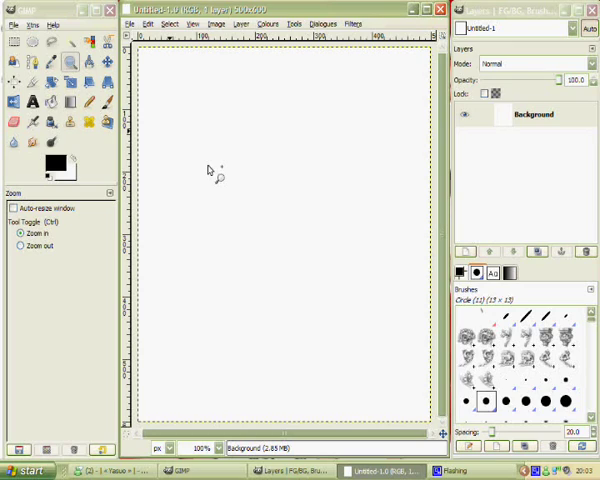
{"action": "left_click", "coordinate": [107, 102]}
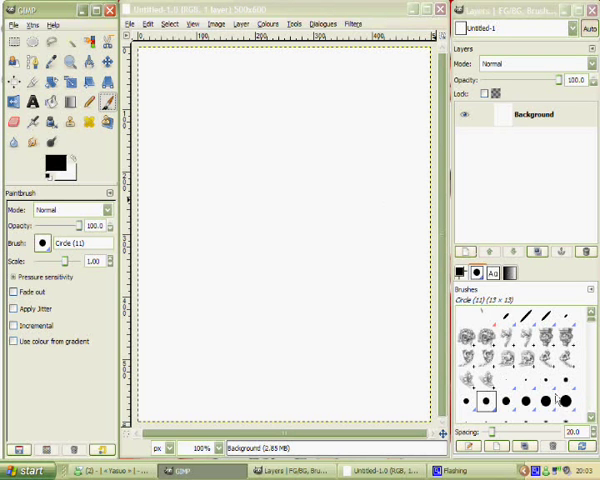
- Paint two black eye strokes and a curved smile with the Circle (15) brush
{"action": "left_click", "coordinate": [526, 400]}
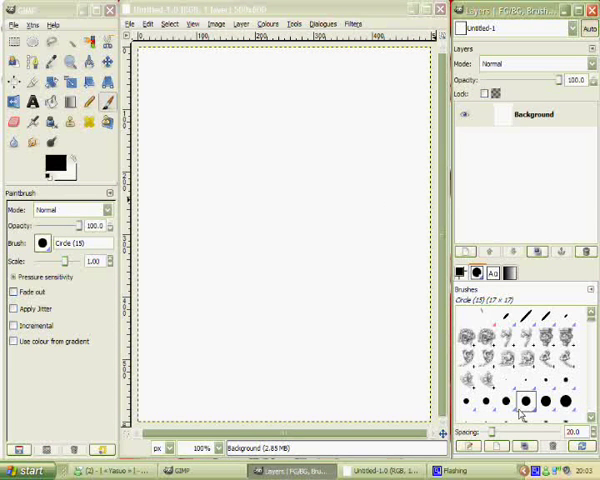
{"action": "left_click_drag", "start_coordinate": [212, 152], "coordinate": [213, 215]}
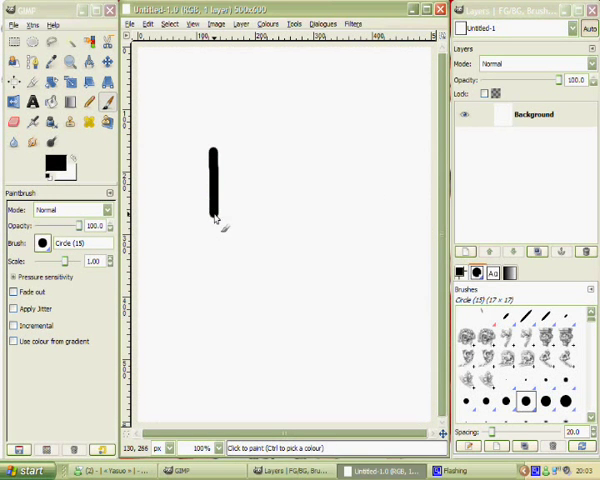
{"action": "left_click_drag", "start_coordinate": [293, 150], "coordinate": [295, 232]}
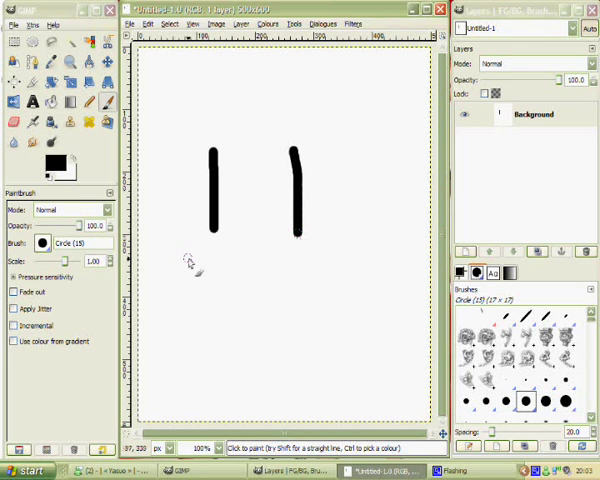
{"action": "mouse_move", "coordinate": [176, 258]}
{"action": "left_mouse_down"}
{"action": "mouse_move", "coordinate": [325, 292]}
{"action": "mouse_move", "coordinate": [362, 242]}
{"action": "left_mouse_up"}
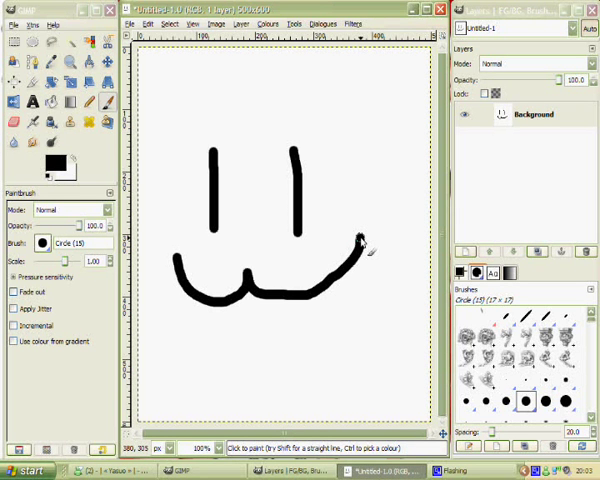
{"action": "left_click_drag", "start_coordinate": [361, 243], "coordinate": [364, 250]}
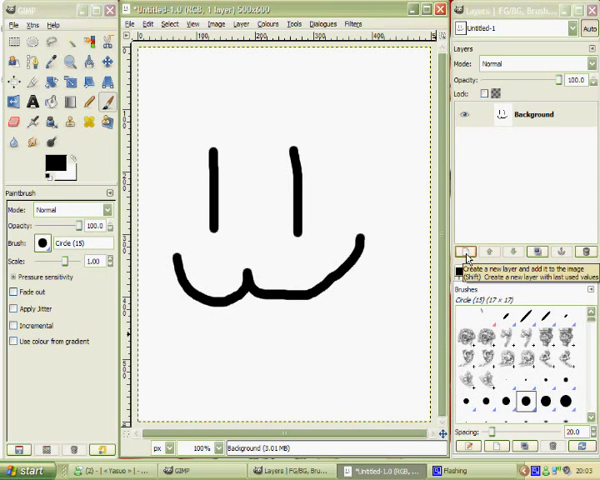
- Add a Transparency-filled 'New Layer' and make it the active layer
{"action": "left_click", "coordinate": [466, 256]}
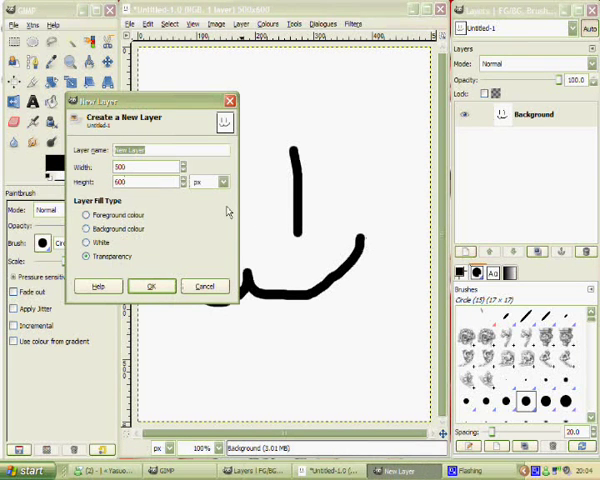
{"action": "left_click", "coordinate": [115, 216]}
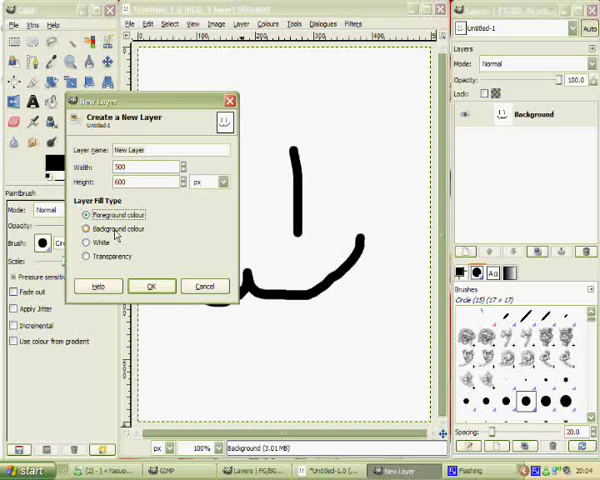
{"action": "left_click_drag", "start_coordinate": [115, 103], "coordinate": [203, 60]}
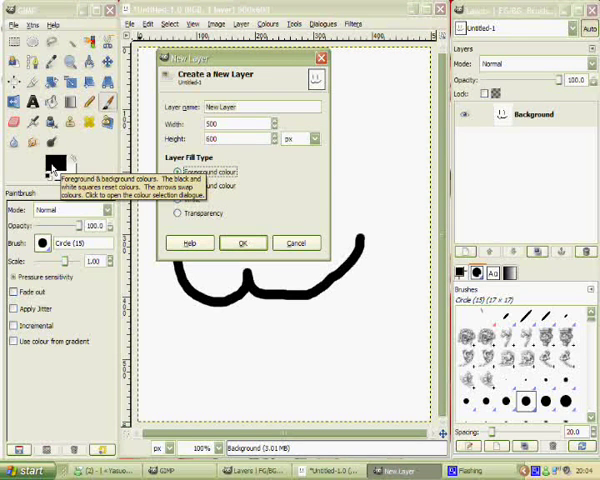
{"action": "left_click", "coordinate": [195, 187]}
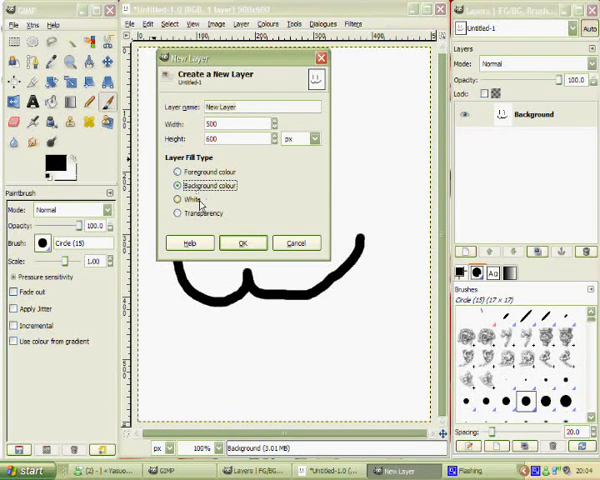
{"action": "left_click", "coordinate": [192, 199]}
{"action": "left_click", "coordinate": [178, 213]}
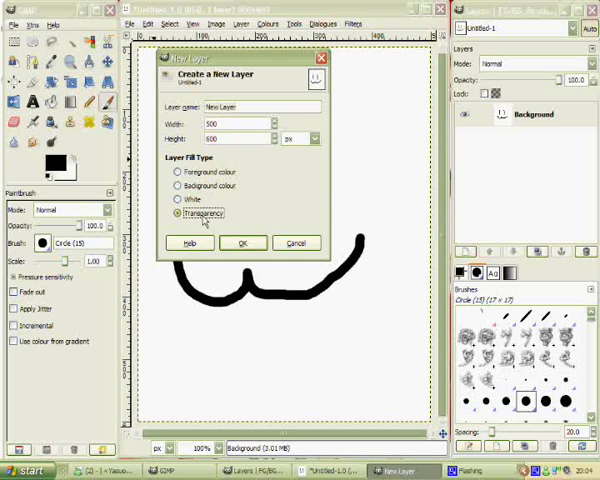
{"action": "left_click", "coordinate": [243, 244]}
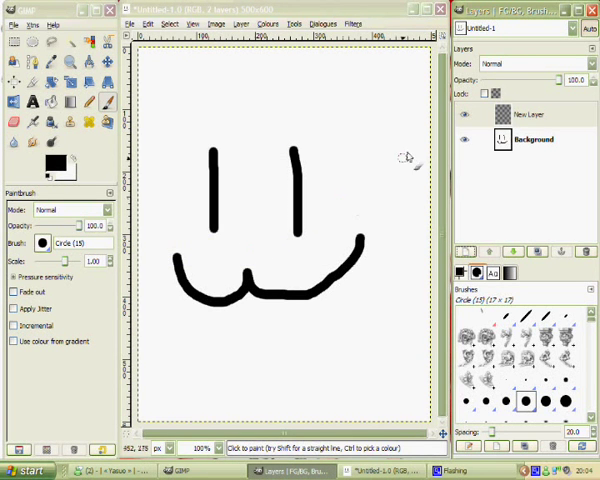
{"action": "left_click", "coordinate": [518, 116]}
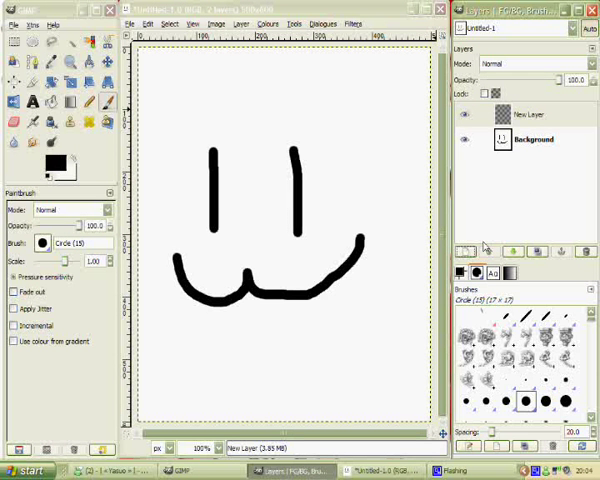
- Choose a larger round brush and set the painting colour to yellow
{"action": "left_click", "coordinate": [545, 401]}
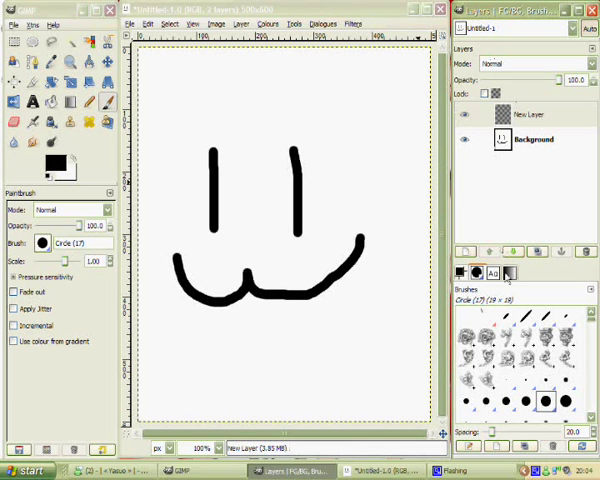
{"action": "left_click", "coordinate": [461, 273]}
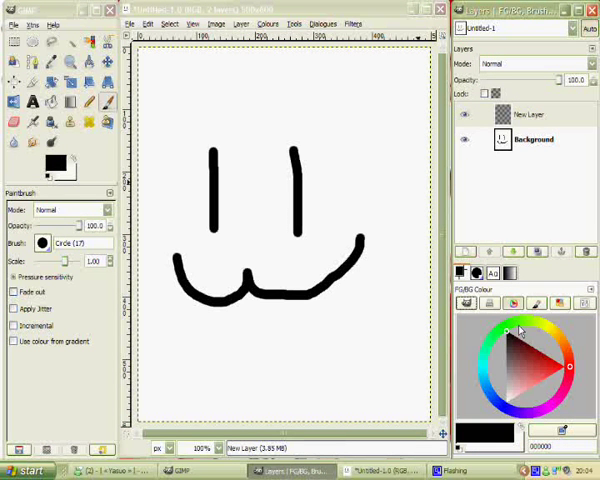
{"action": "left_click_drag", "start_coordinate": [567, 352], "coordinate": [546, 330]}
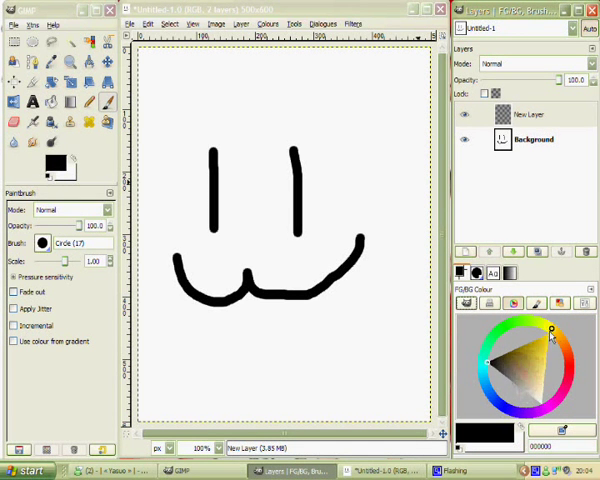
{"action": "left_click", "coordinate": [546, 340]}
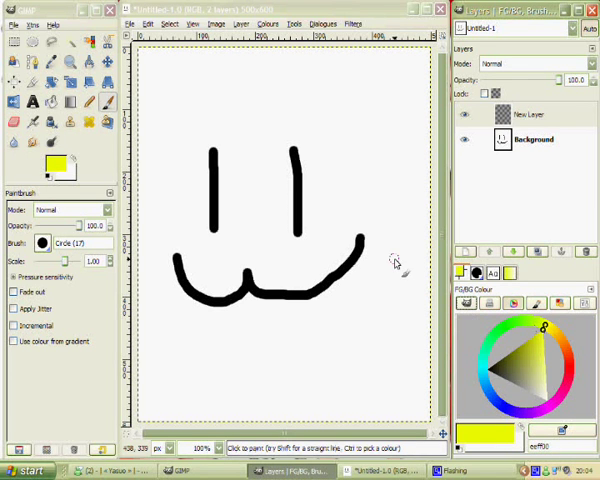
- Paint yellow hair arcs across the top and left of the smiley
{"action": "left_click_drag", "start_coordinate": [288, 110], "coordinate": [348, 86]}
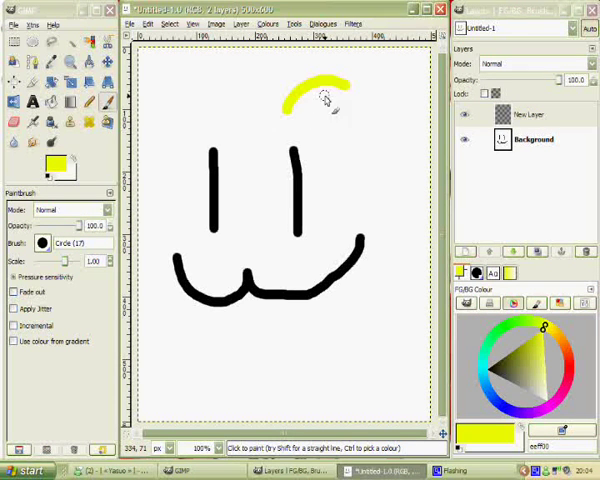
{"action": "left_click_drag", "start_coordinate": [295, 110], "coordinate": [372, 105]}
{"action": "left_click_drag", "start_coordinate": [290, 107], "coordinate": [218, 87]}
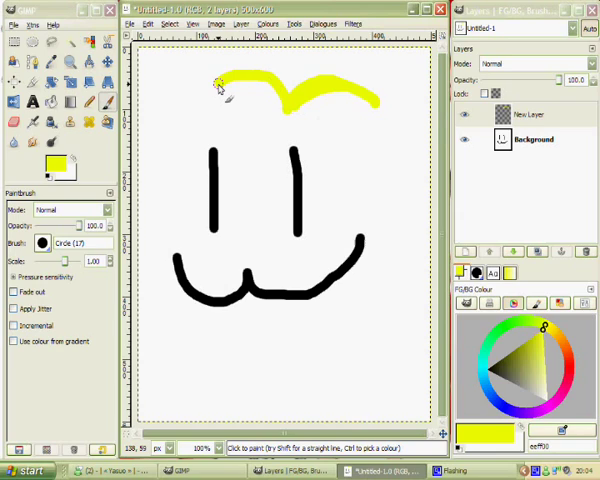
{"action": "mouse_move", "coordinate": [288, 110]}
{"action": "left_mouse_down"}
{"action": "mouse_move", "coordinate": [195, 112]}
{"action": "mouse_move", "coordinate": [288, 103]}
{"action": "mouse_move", "coordinate": [188, 108]}
{"action": "mouse_move", "coordinate": [170, 140]}
{"action": "left_mouse_up"}
{"action": "mouse_move", "coordinate": [224, 96]}
{"action": "left_mouse_down"}
{"action": "mouse_move", "coordinate": [168, 150]}
{"action": "mouse_move", "coordinate": [165, 162]}
{"action": "mouse_move", "coordinate": [195, 150]}
{"action": "left_mouse_up"}
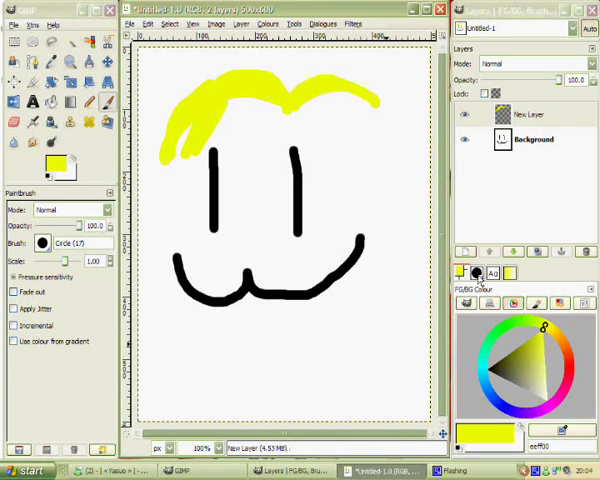
- Extend the hair down the left side with the Circle (19) brush, then enlarge the brush
{"action": "left_click", "coordinate": [476, 273]}
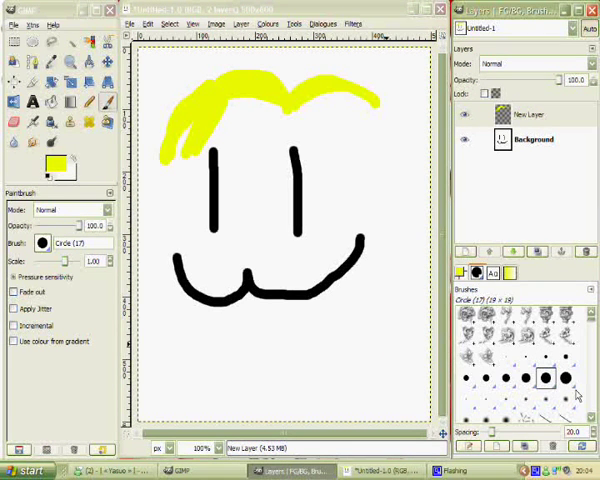
{"action": "left_click", "coordinate": [565, 401]}
{"action": "left_click_drag", "start_coordinate": [175, 150], "coordinate": [193, 165]}
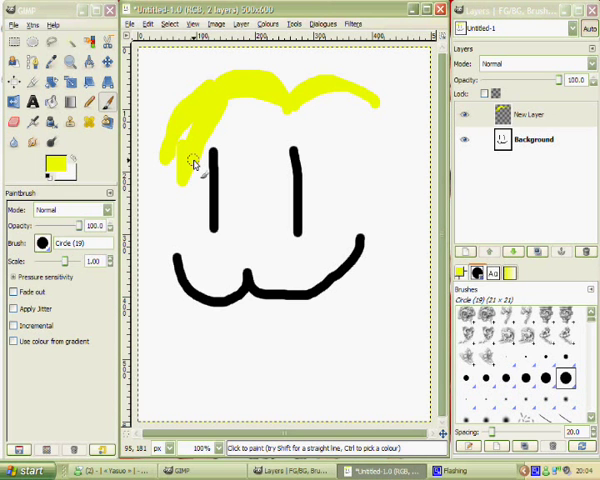
{"action": "left_click_drag", "start_coordinate": [66, 263], "coordinate": [100, 263]}
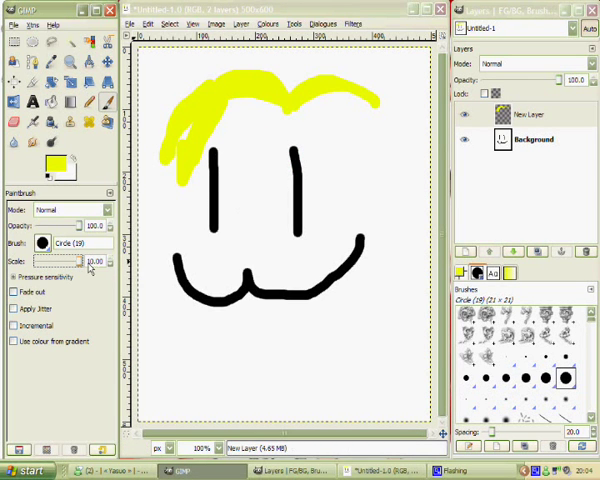
- Cover the whole canvas in yellow using the brush at scale 10.00
{"action": "mouse_move", "coordinate": [285, 150]}
{"action": "left_mouse_down"}
{"action": "mouse_move", "coordinate": [242, 160]}
{"action": "mouse_move", "coordinate": [265, 212]}
{"action": "mouse_move", "coordinate": [214, 170]}
{"action": "mouse_move", "coordinate": [289, 204]}
{"action": "mouse_move", "coordinate": [222, 262]}
{"action": "mouse_move", "coordinate": [315, 235]}
{"action": "mouse_move", "coordinate": [316, 143]}
{"action": "mouse_move", "coordinate": [325, 122]}
{"action": "mouse_move", "coordinate": [343, 170]}
{"action": "mouse_move", "coordinate": [328, 122]}
{"action": "mouse_move", "coordinate": [232, 197]}
{"action": "mouse_move", "coordinate": [330, 107]}
{"action": "mouse_move", "coordinate": [158, 88]}
{"action": "mouse_move", "coordinate": [362, 62]}
{"action": "mouse_move", "coordinate": [430, 275]}
{"action": "mouse_move", "coordinate": [405, 415]}
{"action": "mouse_move", "coordinate": [145, 300]}
{"action": "mouse_move", "coordinate": [390, 325]}
{"action": "mouse_move", "coordinate": [305, 288]}
{"action": "left_mouse_up"}
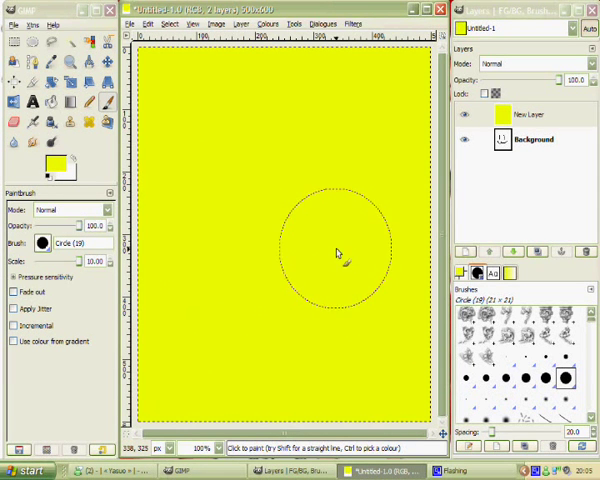
- Add a new transparent layer above the yellow New Layer
{"action": "left_click", "coordinate": [463, 141]}
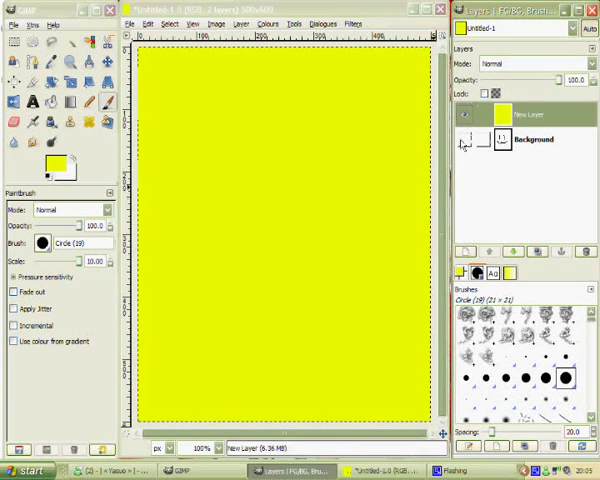
{"action": "left_click", "coordinate": [465, 141]}
{"action": "left_click", "coordinate": [503, 140]}
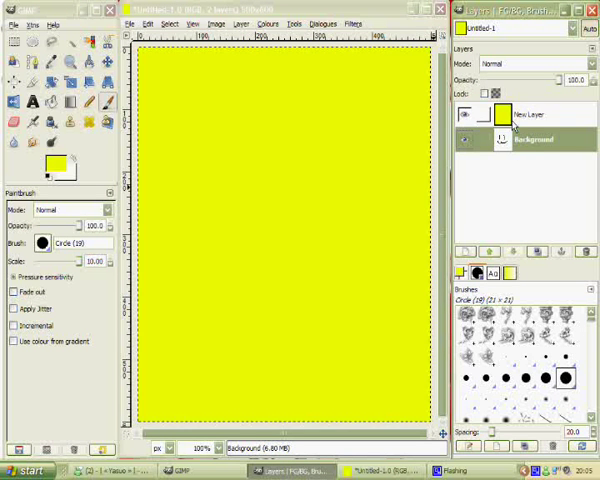
{"action": "left_click", "coordinate": [503, 115]}
{"action": "left_click", "coordinate": [466, 252]}
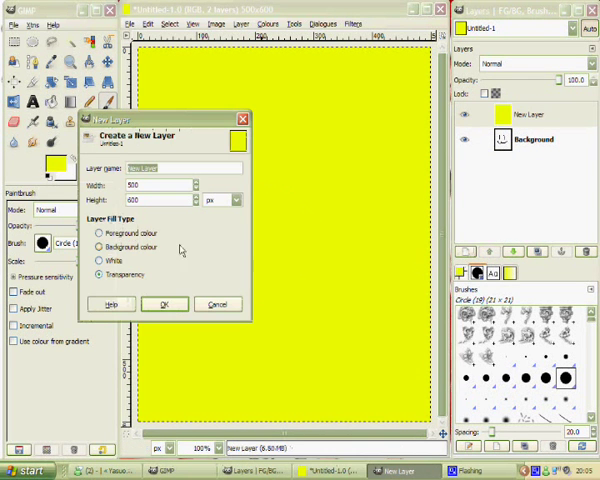
{"action": "left_click", "coordinate": [163, 303]}
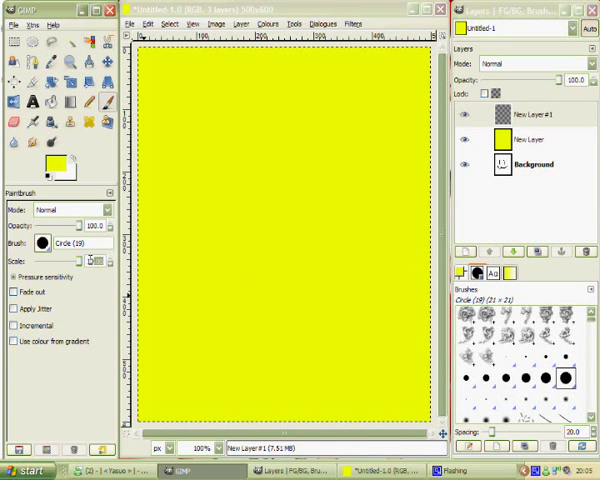
- Shrink the brush, reset to black, and paint two eyes and a mouth
{"action": "left_click_drag", "start_coordinate": [77, 261], "coordinate": [66, 266]}
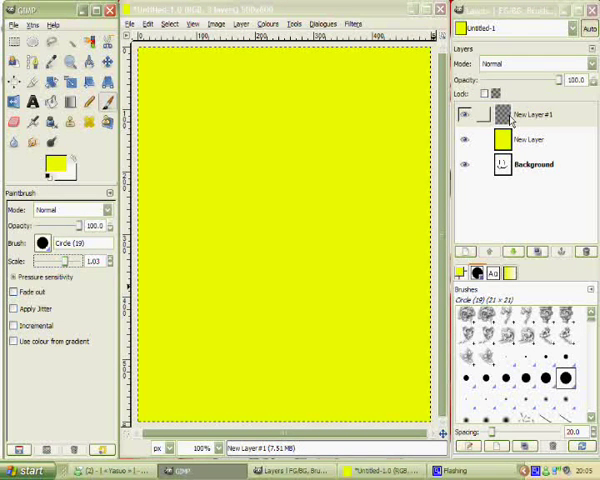
{"action": "key", "text": "d"}
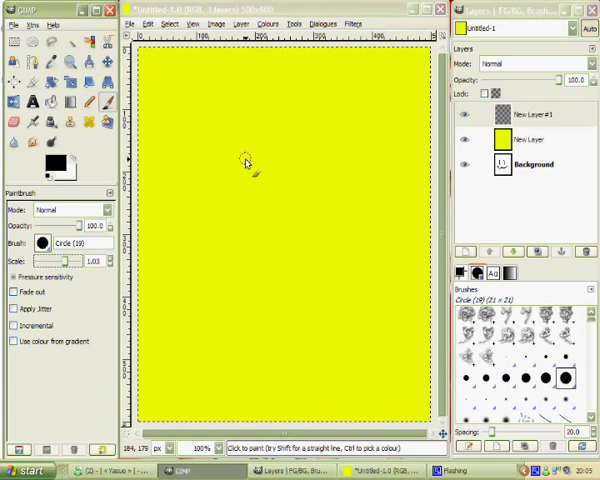
{"action": "left_click_drag", "start_coordinate": [222, 155], "coordinate": [222, 228]}
{"action": "left_click_drag", "start_coordinate": [286, 160], "coordinate": [280, 225]}
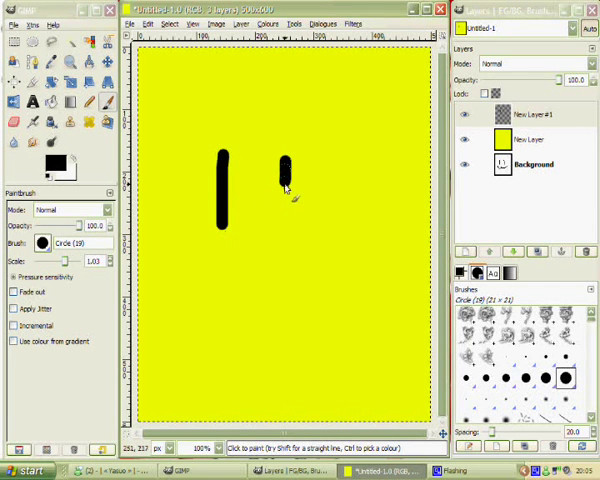
{"action": "left_click_drag", "start_coordinate": [183, 228], "coordinate": [325, 235]}
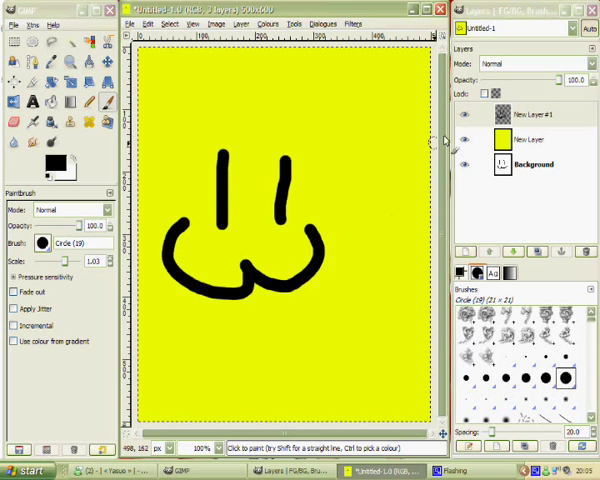
- Toggle layer visibility and try dragging the drawing and yellow layers in the stack
{"action": "left_click", "coordinate": [465, 115]}
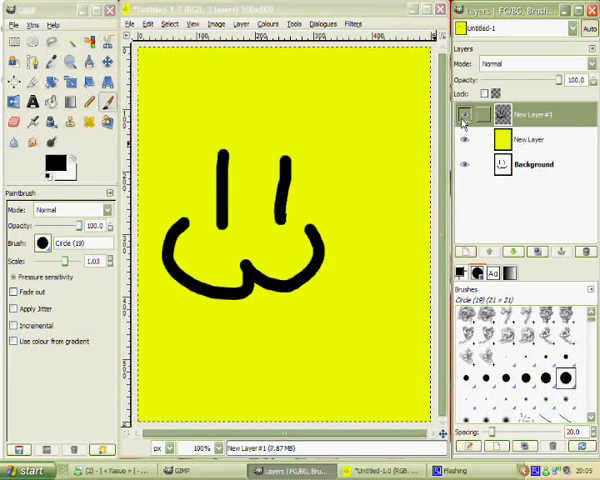
{"action": "left_click", "coordinate": [465, 140]}
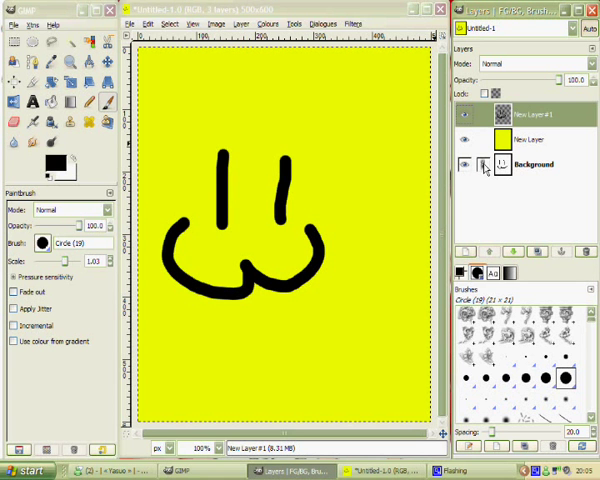
{"action": "left_click", "coordinate": [465, 114]}
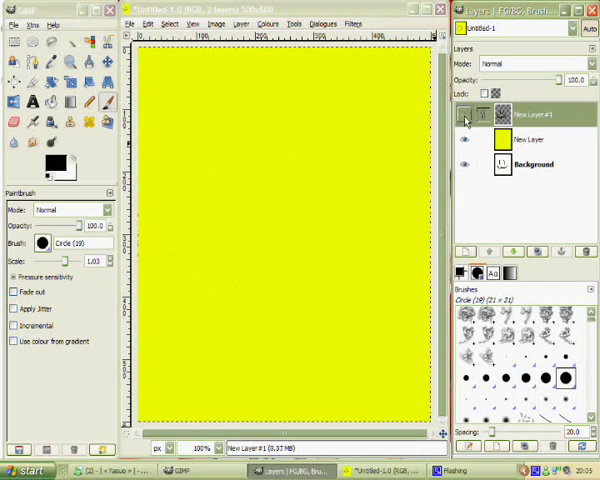
{"action": "left_click_drag", "start_coordinate": [530, 114], "coordinate": [528, 200]}
{"action": "mouse_move", "coordinate": [500, 140]}
{"action": "left_mouse_down"}
{"action": "mouse_move", "coordinate": [518, 107]}
{"action": "mouse_move", "coordinate": [520, 168]}
{"action": "left_mouse_up"}
{"action": "left_click", "coordinate": [515, 114]}
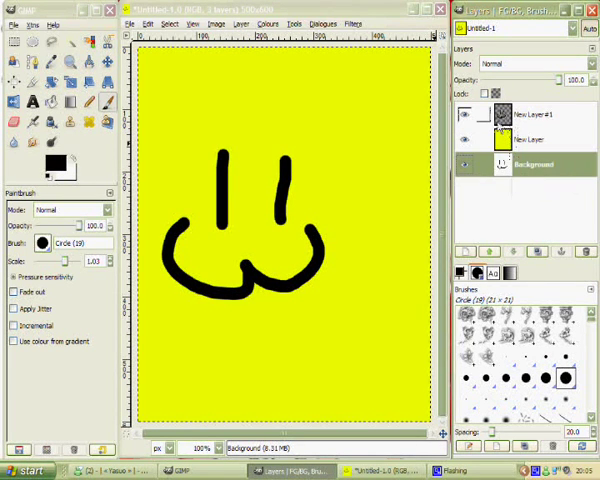
{"action": "mouse_move", "coordinate": [530, 114]}
{"action": "left_mouse_down"}
{"action": "mouse_move", "coordinate": [505, 135]}
{"action": "mouse_move", "coordinate": [512, 200]}
{"action": "left_mouse_up"}
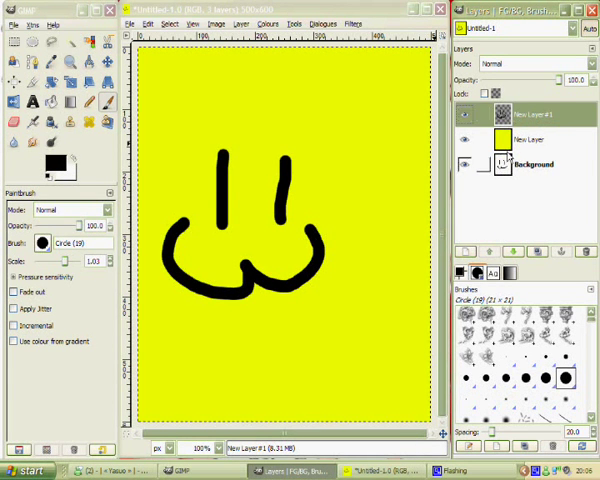
{"action": "mouse_move", "coordinate": [530, 139]}
{"action": "left_mouse_down"}
{"action": "mouse_move", "coordinate": [508, 163]}
{"action": "mouse_move", "coordinate": [505, 140]}
{"action": "left_mouse_up"}
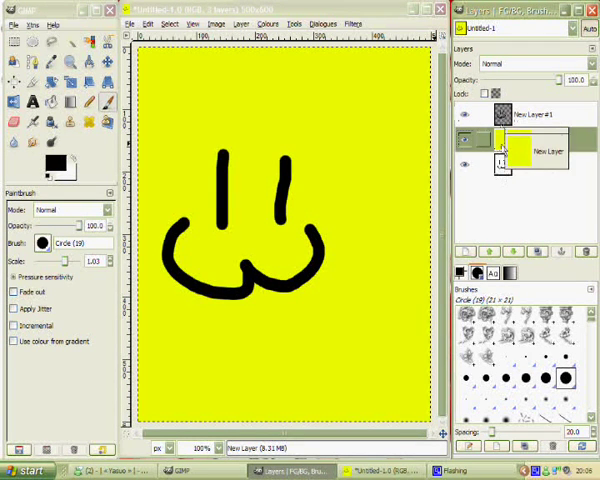
- Shuffle the yellow and drawing layers with the Raise and Lower Layer buttons
{"action": "left_click", "coordinate": [491, 252]}
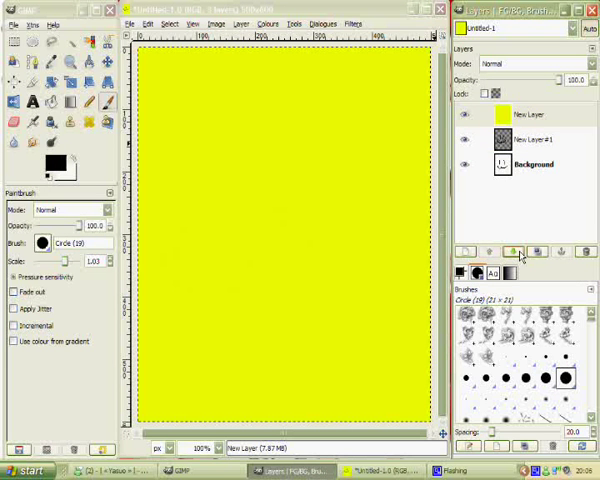
{"action": "left_click", "coordinate": [521, 253]}
{"action": "left_click", "coordinate": [521, 253]}
{"action": "left_click", "coordinate": [491, 252]}
{"action": "left_click", "coordinate": [510, 254]}
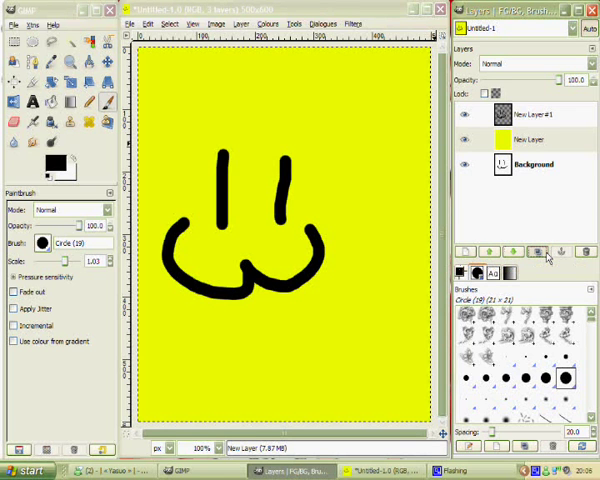
- Make five duplicate copies of the layers
{"action": "left_click", "coordinate": [547, 253]}
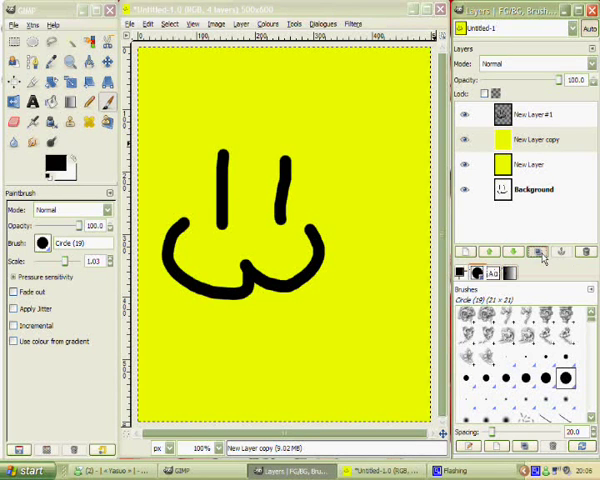
{"action": "left_click", "coordinate": [542, 256]}
{"action": "left_click", "coordinate": [542, 257]}
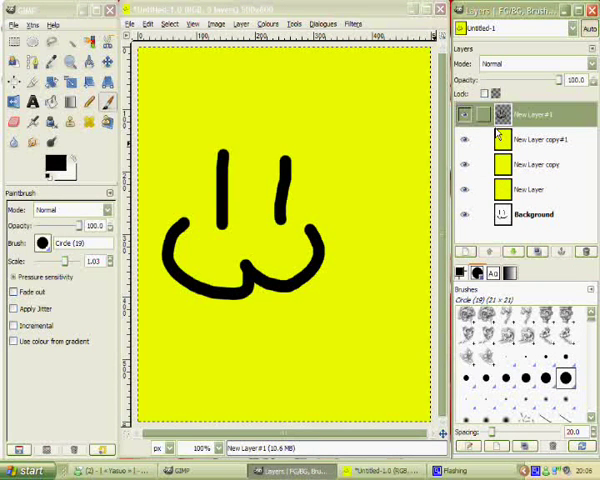
{"action": "left_click", "coordinate": [542, 257]}
{"action": "left_click", "coordinate": [542, 257]}
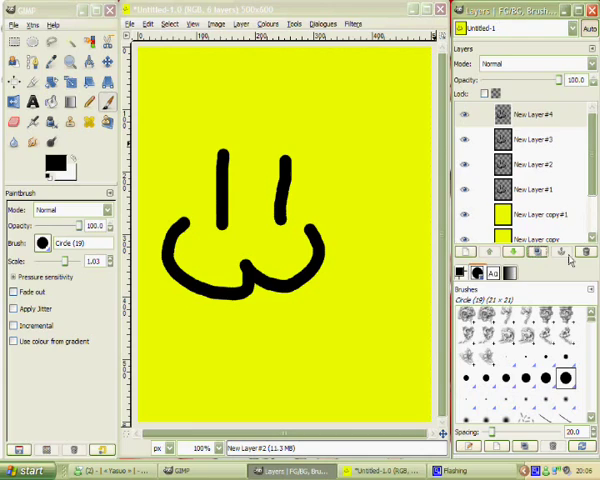
- Delete the layer copies, the drawing layer and the yellow New Layer
{"action": "left_click", "coordinate": [585, 252]}
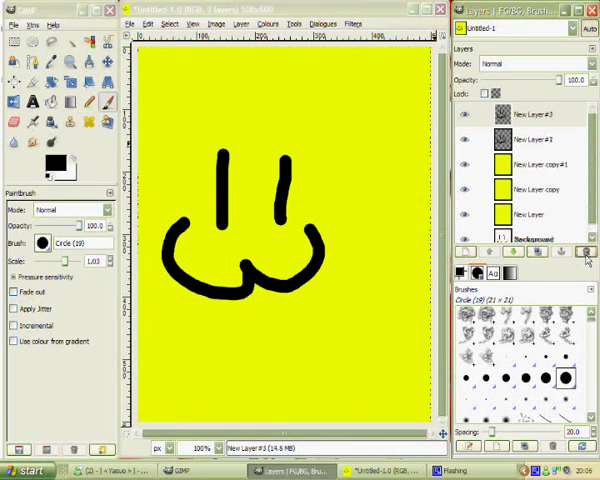
{"action": "left_click", "coordinate": [585, 252]}
{"action": "left_click", "coordinate": [497, 138]}
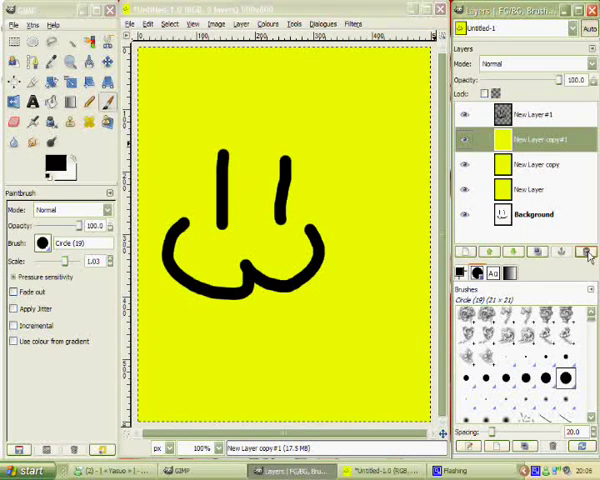
{"action": "left_click", "coordinate": [585, 252]}
{"action": "left_click", "coordinate": [585, 252]}
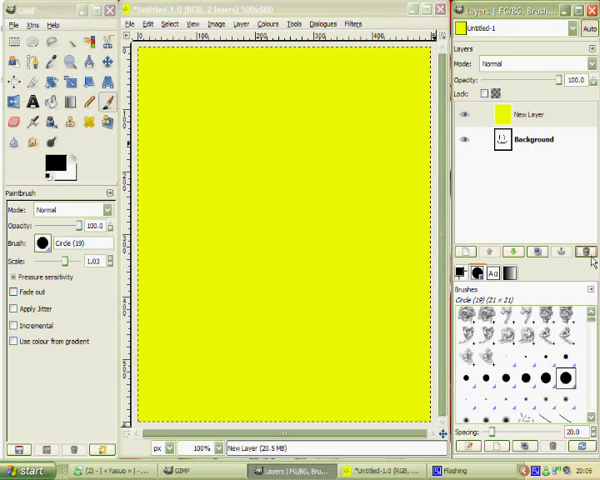
{"action": "left_click", "coordinate": [585, 252]}
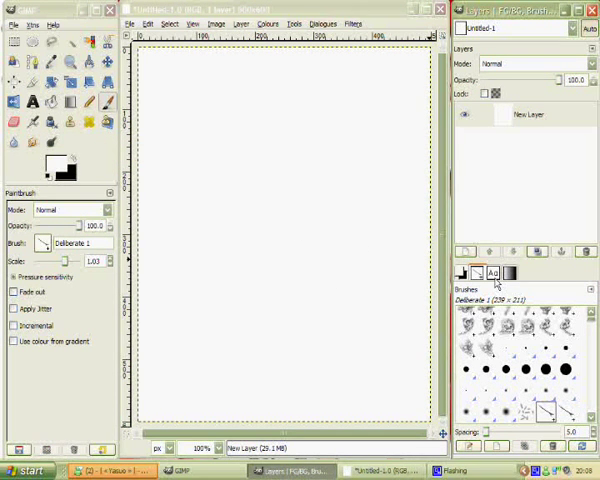
- Place a Text tool box on the canvas with 'hello', then open the text colour swatch
{"action": "left_click", "coordinate": [34, 103]}
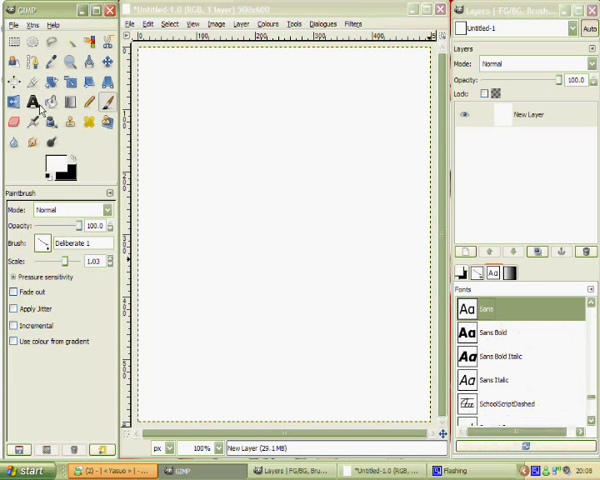
{"action": "left_click", "coordinate": [218, 136]}
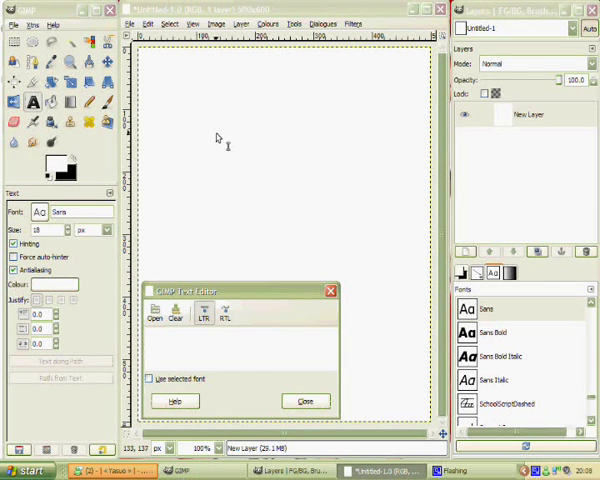
{"action": "type", "text": "hello"}
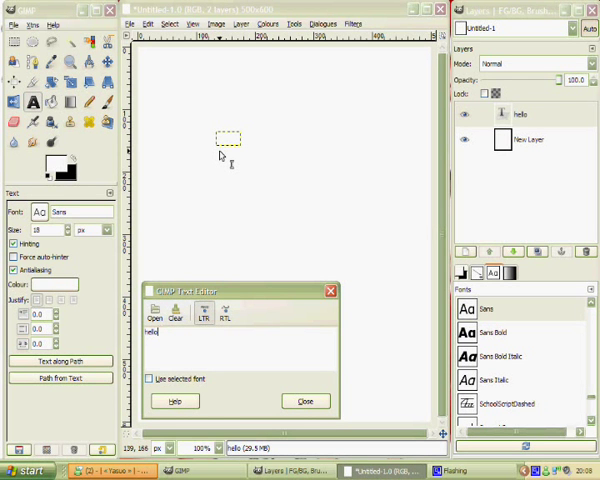
{"action": "left_click", "coordinate": [70, 289]}
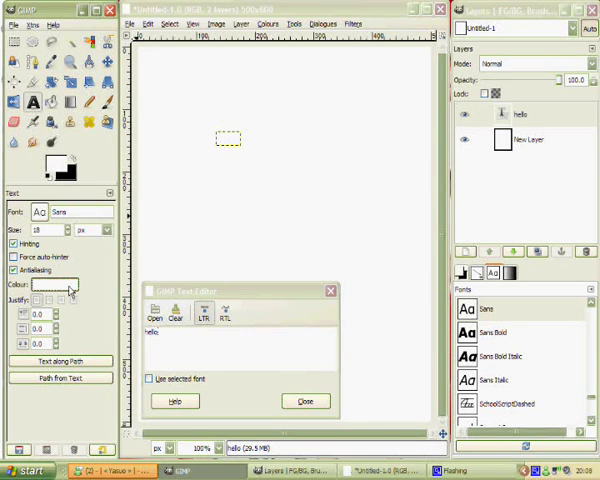
- Colour the hello text with an adjusted crimson shade
{"action": "left_click", "coordinate": [176, 185]}
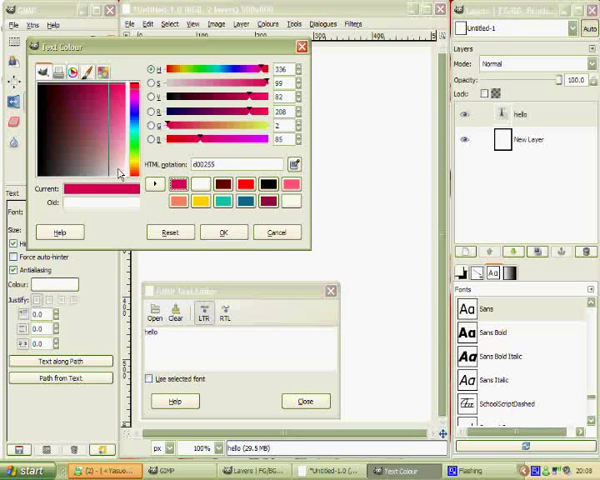
{"action": "left_click_drag", "start_coordinate": [110, 90], "coordinate": [125, 108]}
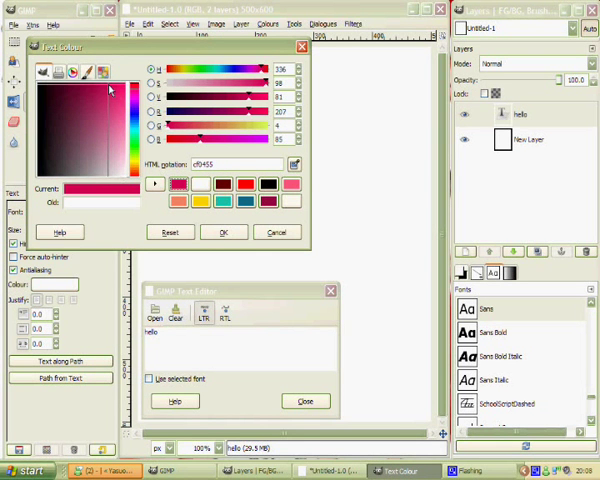
{"action": "left_click", "coordinate": [223, 232]}
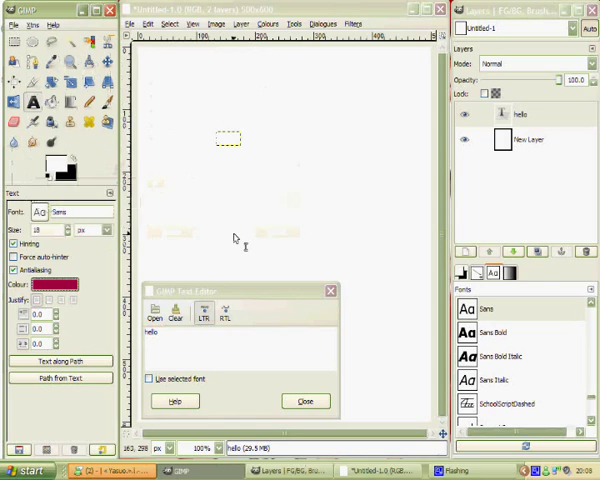
- Resize the hello text to 119 px and move the text editor aside
{"action": "left_click", "coordinate": [68, 227]}
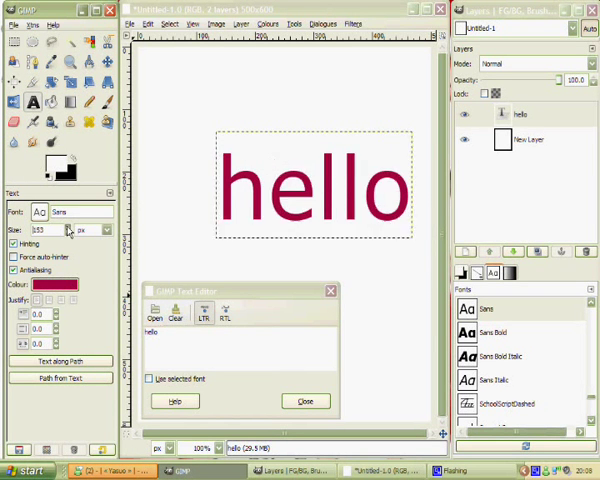
{"action": "left_click", "coordinate": [68, 234]}
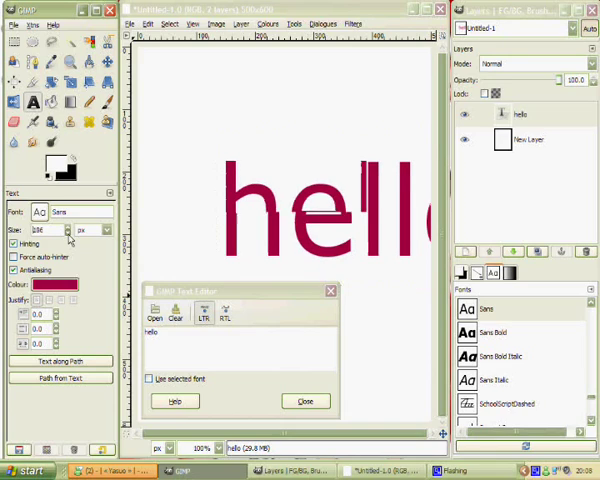
{"action": "left_click", "coordinate": [68, 234]}
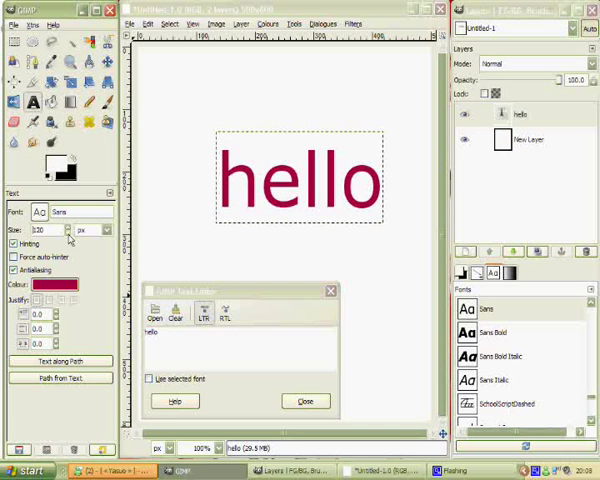
{"action": "left_click_drag", "start_coordinate": [243, 298], "coordinate": [298, 275]}
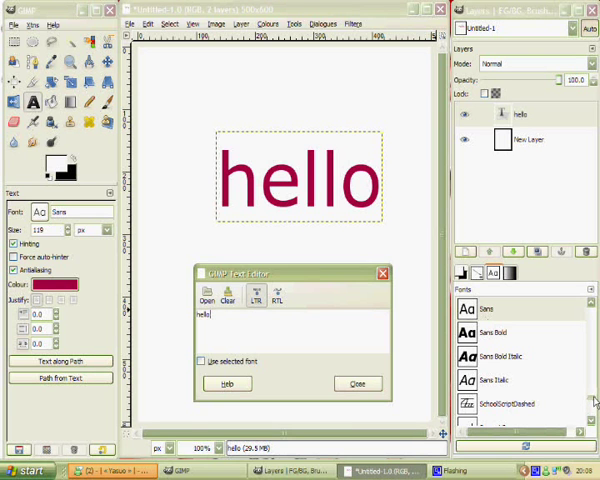
- Browse the Fonts list and apply A Lolita Scorned to the hello text
{"action": "left_click_drag", "start_coordinate": [592, 400], "coordinate": [592, 308]}
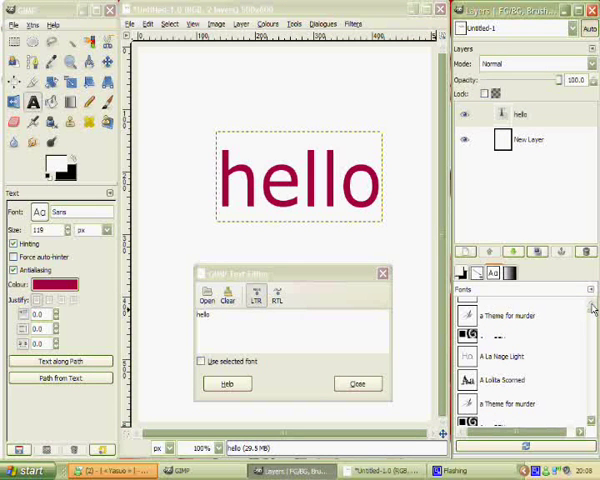
{"action": "left_click", "coordinate": [507, 310]}
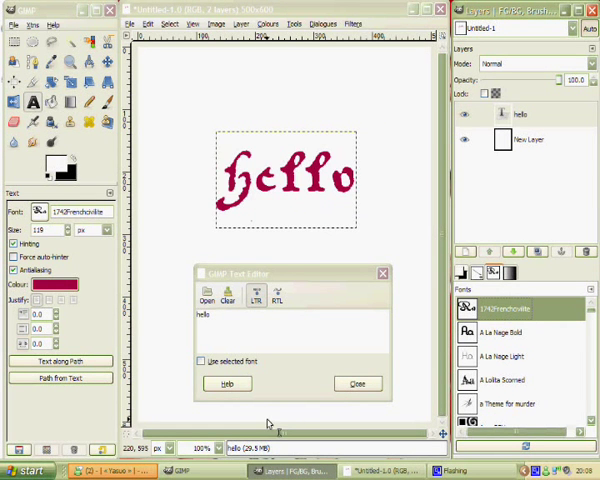
{"action": "key", "text": "Down"}
{"action": "key", "text": "Down"}
{"action": "key", "text": "Down"}
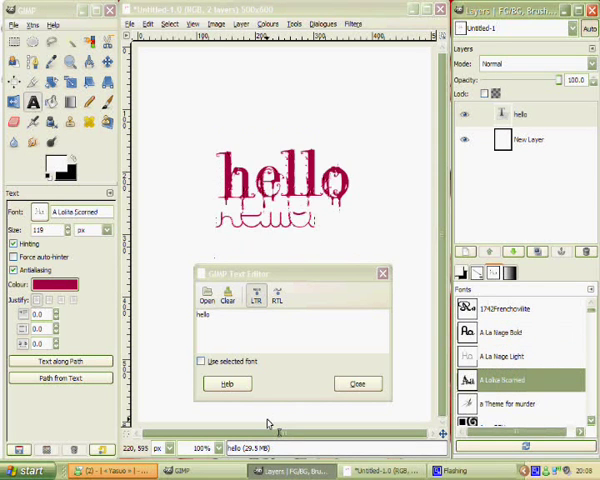
{"action": "key", "text": "Down"}
{"action": "key", "text": "Up"}
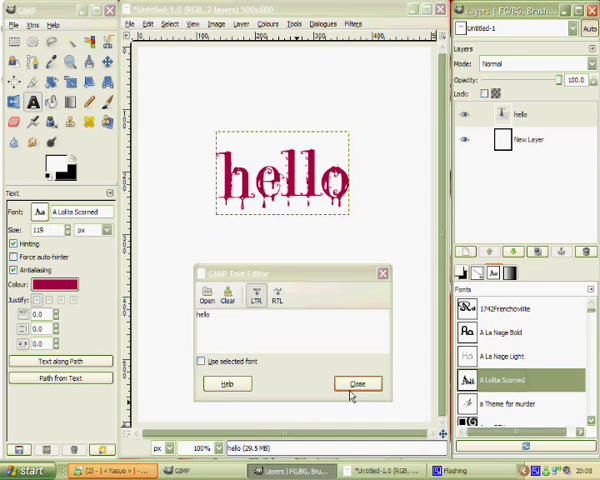
- Delete the extra emoticon after 'hello' and close the text editor
{"action": "left_click", "coordinate": [245, 331]}
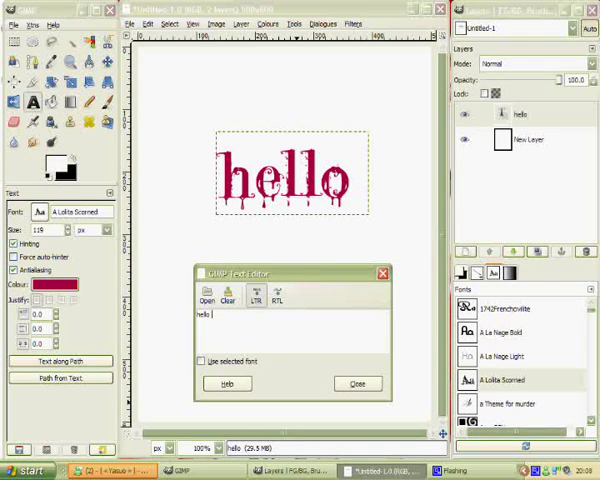
{"action": "type", "text": "=]"}
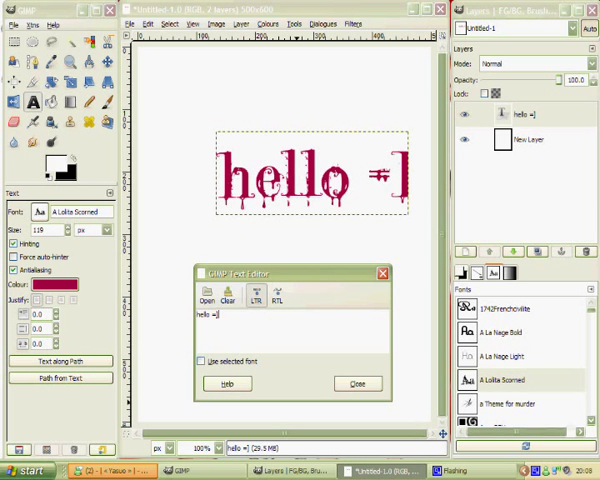
{"action": "key", "text": "BackSpace"}
{"action": "key", "text": "BackSpace"}
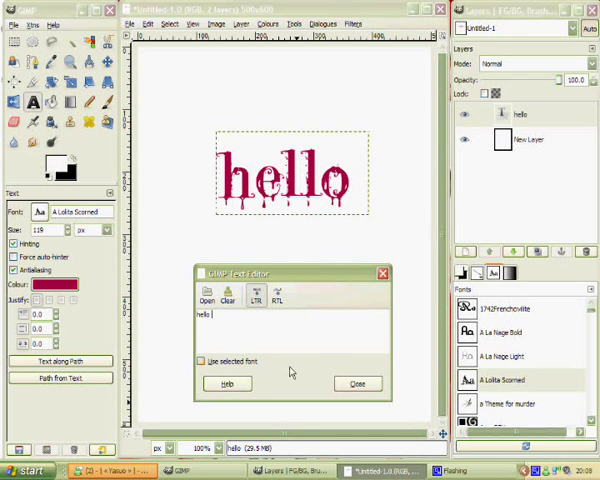
{"action": "left_click", "coordinate": [357, 385]}
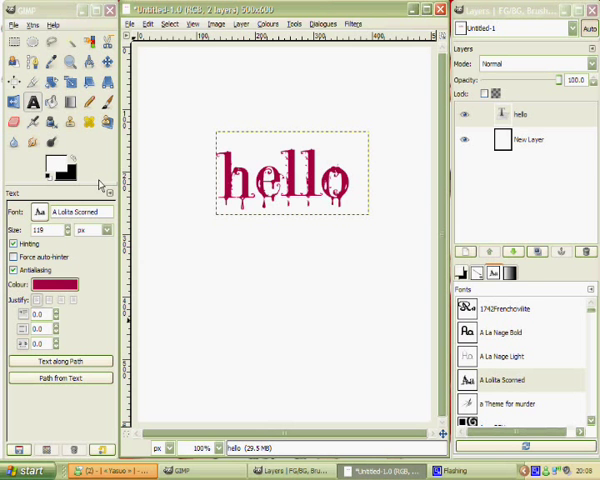
- Choose the Paintbrush with a pink foreground colour
{"action": "left_click", "coordinate": [89, 101]}
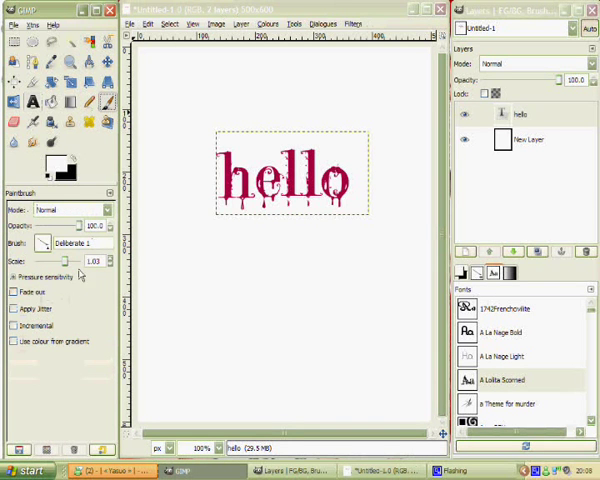
{"action": "left_click", "coordinate": [55, 167]}
{"action": "left_click", "coordinate": [188, 168]}
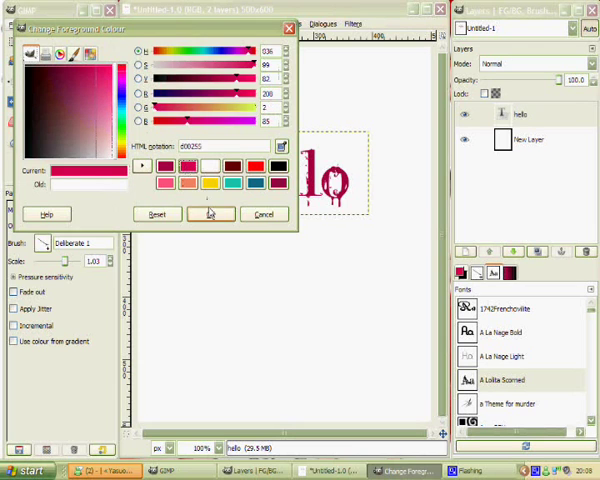
{"action": "left_click", "coordinate": [210, 214]}
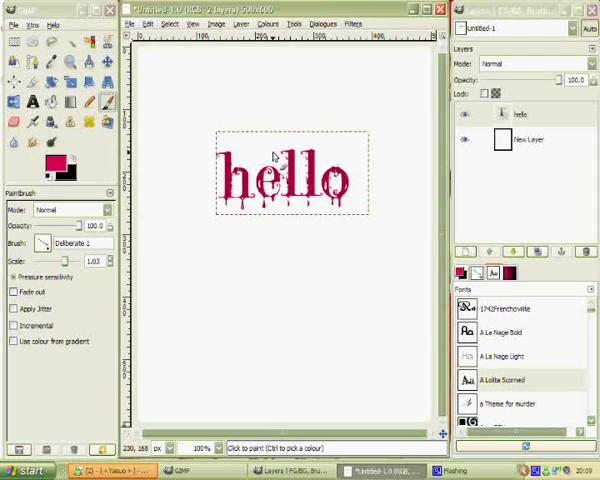
- Paint five diagonal streaks across the hello text
{"action": "left_click_drag", "start_coordinate": [222, 128], "coordinate": [330, 205]}
{"action": "left_click_drag", "start_coordinate": [215, 130], "coordinate": [320, 200]}
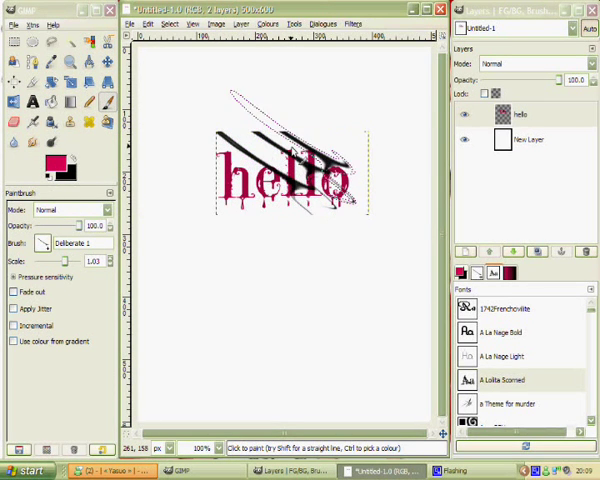
{"action": "left_click_drag", "start_coordinate": [245, 130], "coordinate": [350, 200]}
{"action": "left_click_drag", "start_coordinate": [275, 130], "coordinate": [365, 200]}
{"action": "left_click_drag", "start_coordinate": [200, 150], "coordinate": [330, 215]}
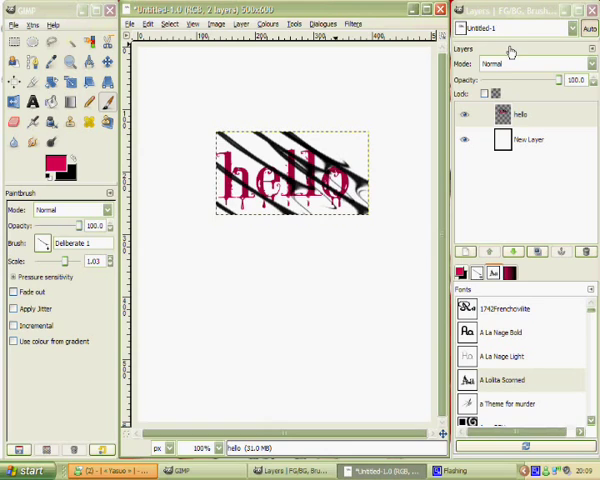
- Step back through a new Undo History tab to the Text layer, then show Layers
{"action": "left_click", "coordinate": [592, 52]}
{"action": "mouse_move", "coordinate": [515, 71]}
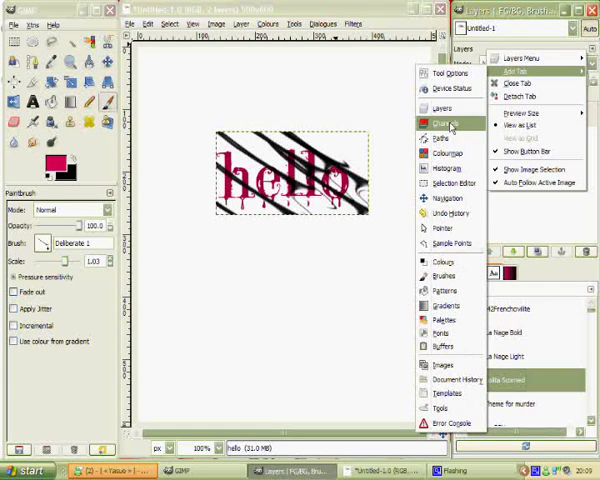
{"action": "left_click", "coordinate": [456, 213]}
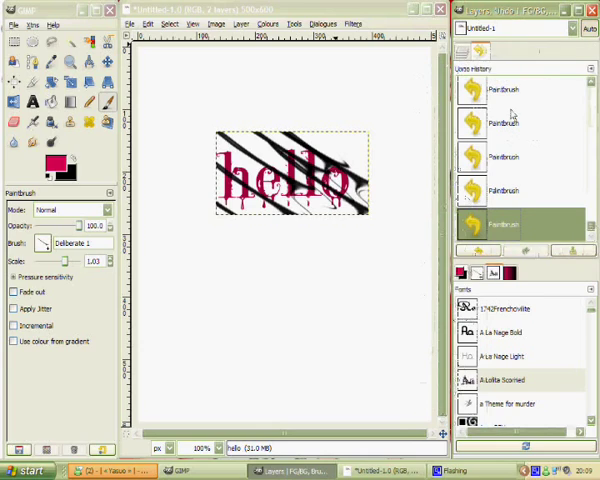
{"action": "left_click", "coordinate": [490, 190]}
{"action": "left_click", "coordinate": [485, 157]}
{"action": "left_click", "coordinate": [480, 123]}
{"action": "left_click", "coordinate": [470, 90]}
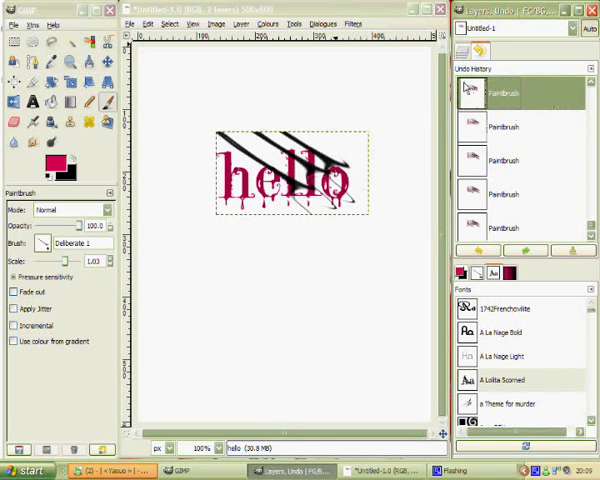
{"action": "left_click", "coordinate": [470, 90]}
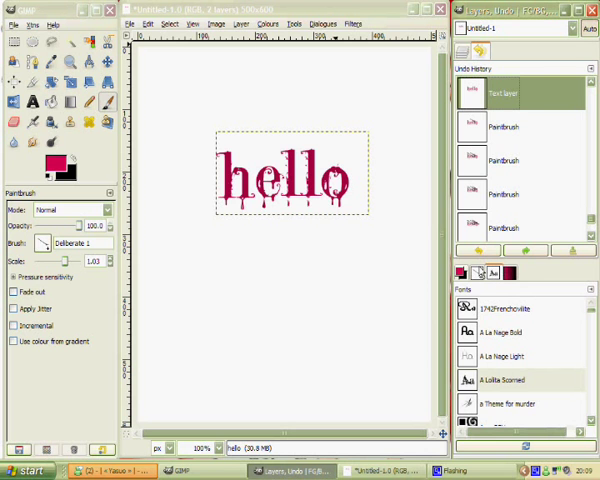
{"action": "left_click", "coordinate": [463, 52]}
- Select New Layer and paint three broad black strokes behind hello
{"action": "left_click", "coordinate": [530, 160]}
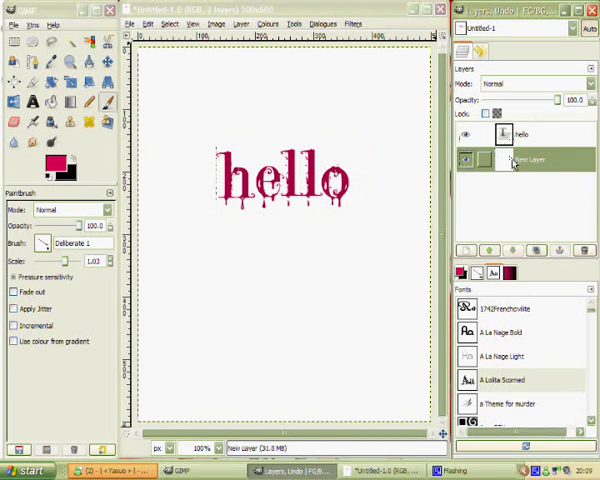
{"action": "left_click_drag", "start_coordinate": [305, 85], "coordinate": [415, 220]}
{"action": "mouse_move", "coordinate": [226, 230]}
{"action": "left_mouse_down"}
{"action": "mouse_move", "coordinate": [150, 100]}
{"action": "mouse_move", "coordinate": [240, 130]}
{"action": "left_mouse_up"}
{"action": "mouse_move", "coordinate": [255, 255]}
{"action": "left_mouse_down"}
{"action": "mouse_move", "coordinate": [160, 120]}
{"action": "mouse_move", "coordinate": [335, 155]}
{"action": "mouse_move", "coordinate": [185, 265]}
{"action": "mouse_move", "coordinate": [250, 160]}
{"action": "left_mouse_up"}
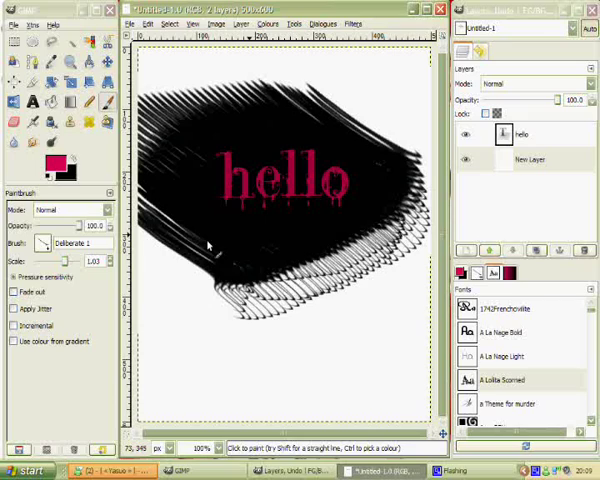
- Pick a Chou frisé ornamental brush and paint pink strokes over the top and centre
{"action": "left_click", "coordinate": [477, 274]}
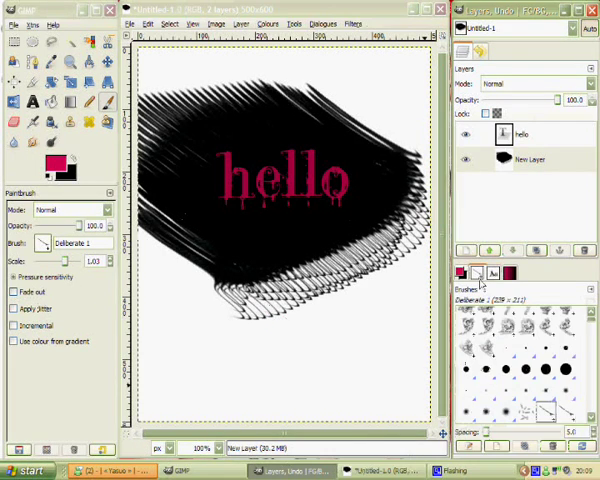
{"action": "left_click", "coordinate": [545, 325]}
{"action": "mouse_move", "coordinate": [330, 110]}
{"action": "left_mouse_down"}
{"action": "mouse_move", "coordinate": [375, 70]}
{"action": "mouse_move", "coordinate": [400, 190]}
{"action": "left_mouse_up"}
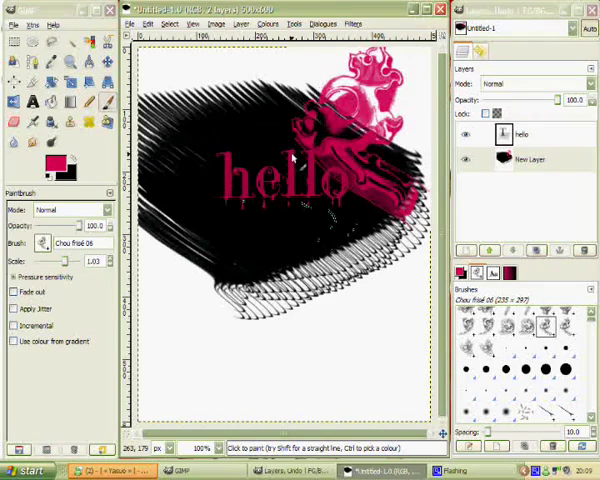
{"action": "mouse_move", "coordinate": [330, 130]}
{"action": "left_mouse_down"}
{"action": "mouse_move", "coordinate": [245, 190]}
{"action": "mouse_move", "coordinate": [310, 215]}
{"action": "mouse_move", "coordinate": [270, 165]}
{"action": "mouse_move", "coordinate": [325, 270]}
{"action": "mouse_move", "coordinate": [350, 172]}
{"action": "mouse_move", "coordinate": [400, 300]}
{"action": "left_mouse_up"}
{"action": "mouse_move", "coordinate": [310, 190]}
{"action": "left_mouse_down"}
{"action": "mouse_move", "coordinate": [240, 140]}
{"action": "mouse_move", "coordinate": [215, 135]}
{"action": "left_mouse_up"}
{"action": "mouse_move", "coordinate": [290, 300]}
{"action": "left_mouse_down"}
{"action": "mouse_move", "coordinate": [260, 310]}
{"action": "mouse_move", "coordinate": [297, 328]}
{"action": "left_mouse_up"}
- Stamp pink ornaments at the bottom corners and over the side hatching with other brushes
{"action": "left_click", "coordinate": [482, 346]}
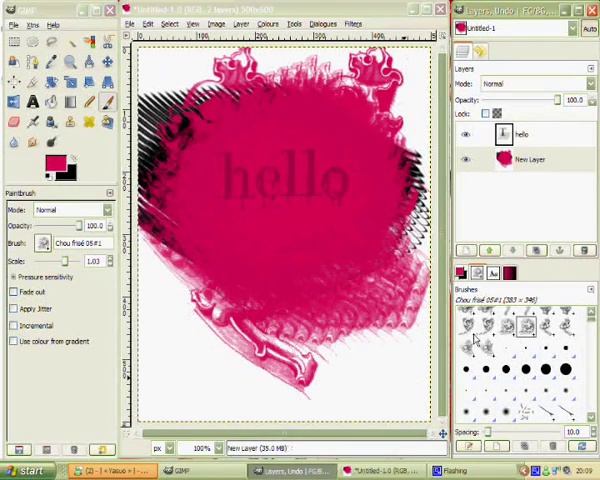
{"action": "left_click", "coordinate": [392, 340]}
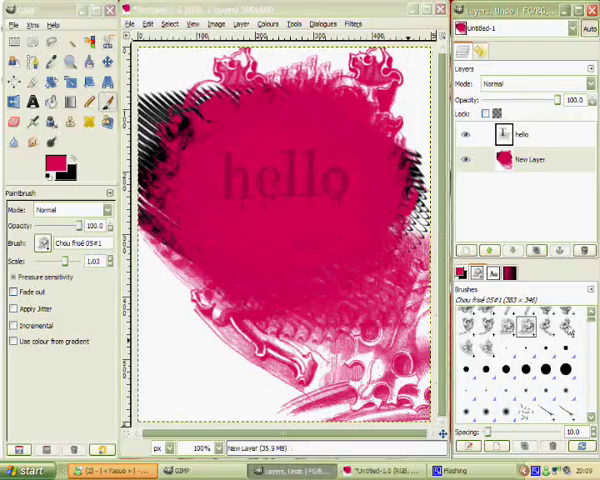
{"action": "left_click", "coordinate": [200, 340]}
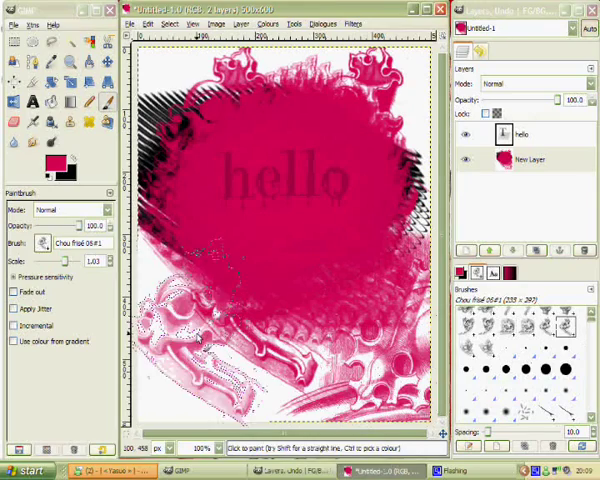
{"action": "left_click", "coordinate": [545, 316]}
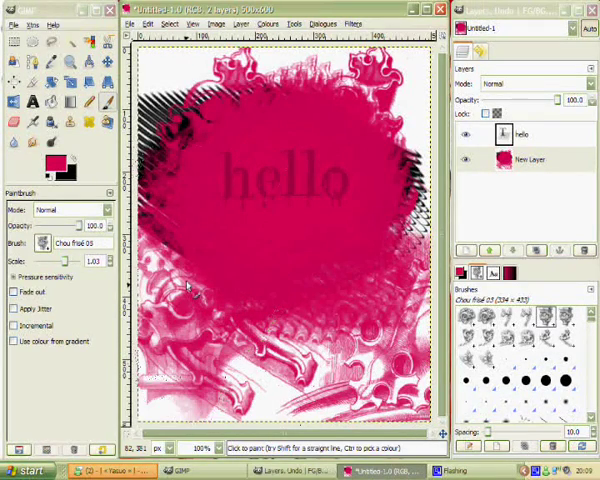
{"action": "left_click", "coordinate": [195, 150]}
{"action": "left_click", "coordinate": [395, 200]}
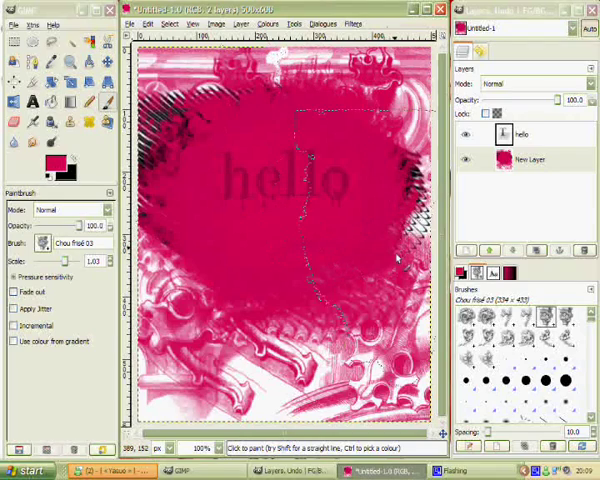
{"action": "left_click", "coordinate": [270, 385]}
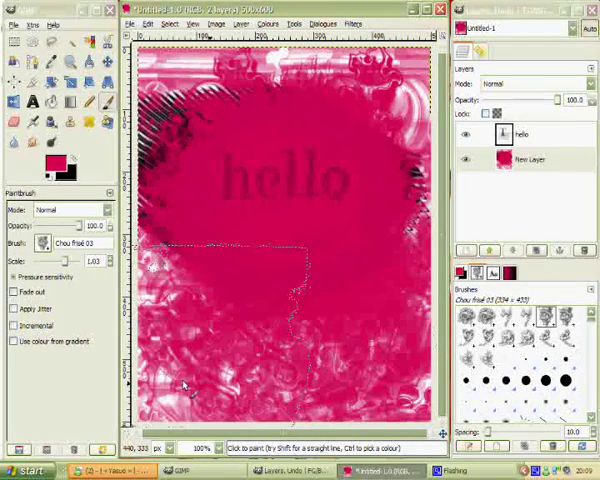
- Cover the remaining black marks and even out the pink along the bottom
{"action": "left_click", "coordinate": [182, 158]}
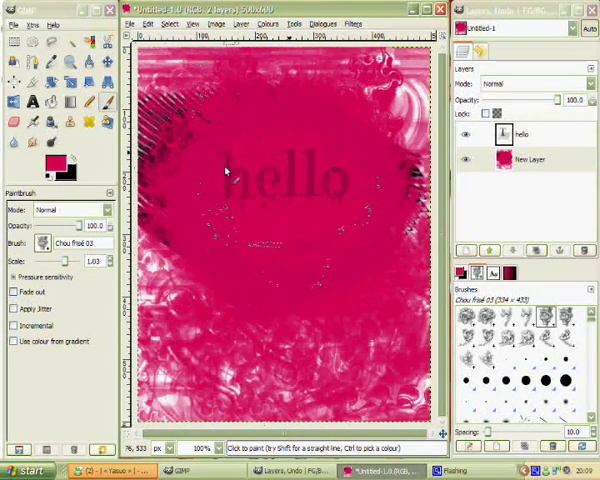
{"action": "left_click", "coordinate": [180, 183]}
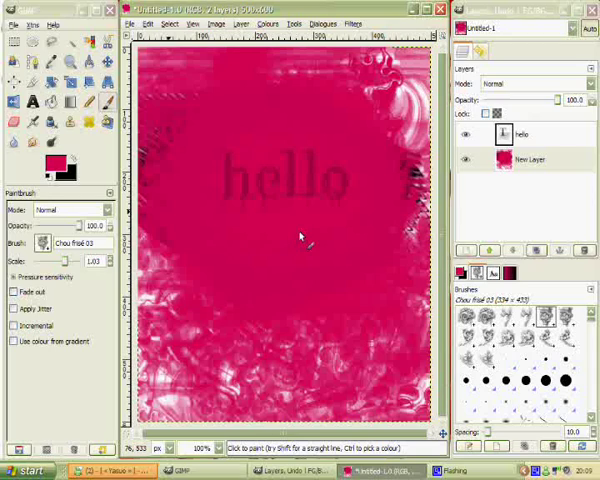
{"action": "left_click", "coordinate": [390, 200]}
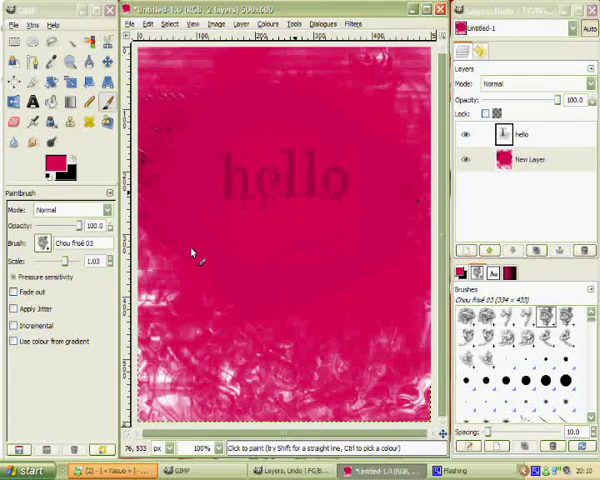
{"action": "left_click", "coordinate": [283, 357]}
{"action": "left_click", "coordinate": [270, 365]}
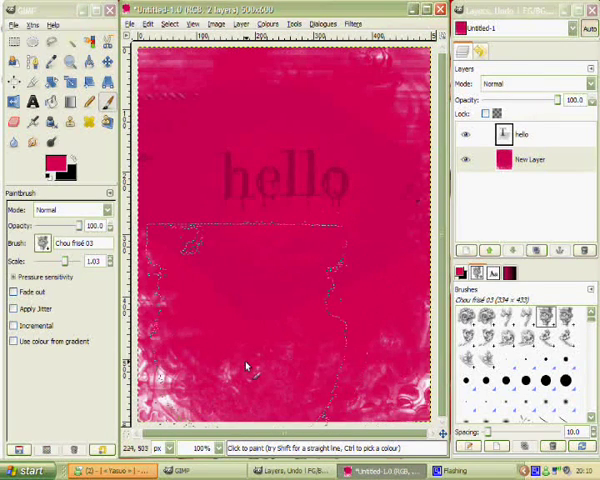
{"action": "left_click", "coordinate": [250, 365]}
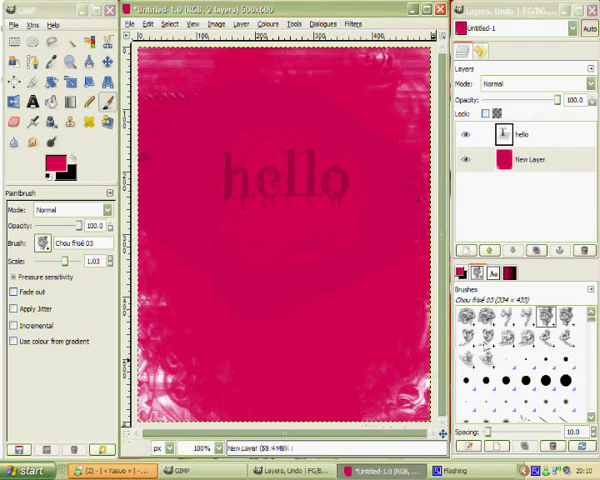
- Select the Circle (01) brush and bring the CamStudio window to the front
{"action": "left_click", "coordinate": [505, 360]}
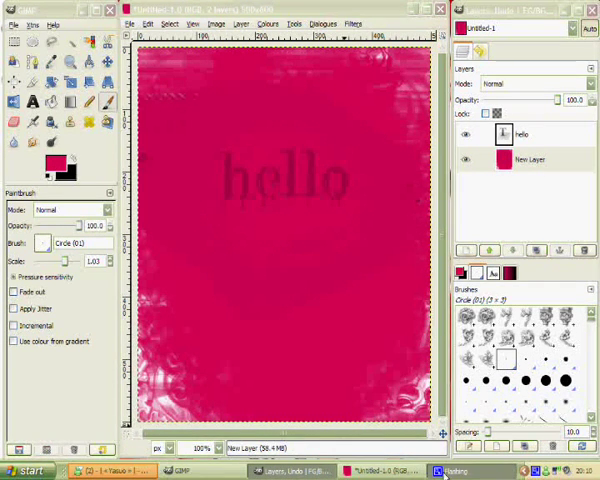
{"action": "left_click", "coordinate": [440, 471]}
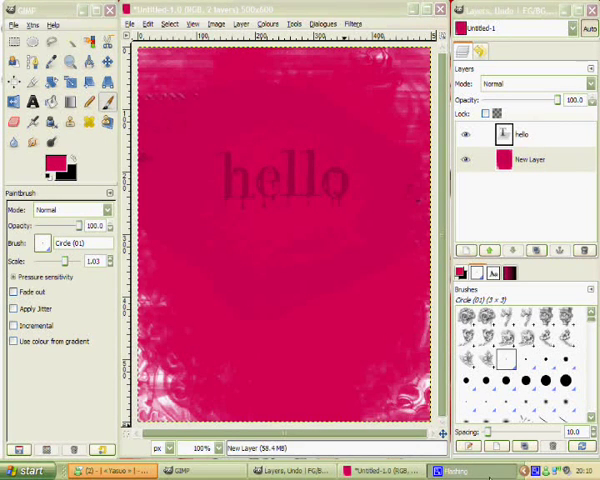
{"action": "left_click", "coordinate": [510, 470]}
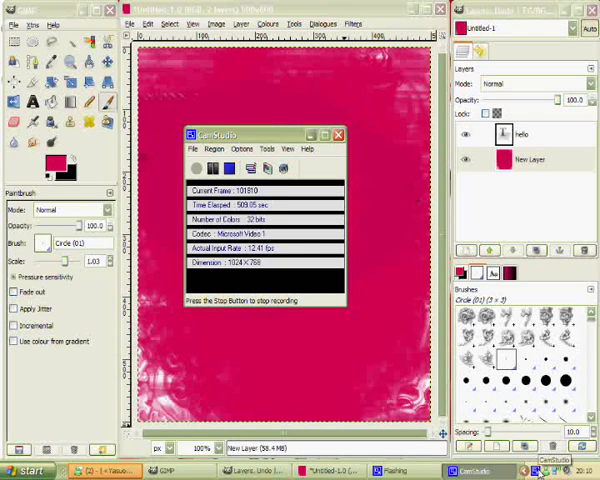